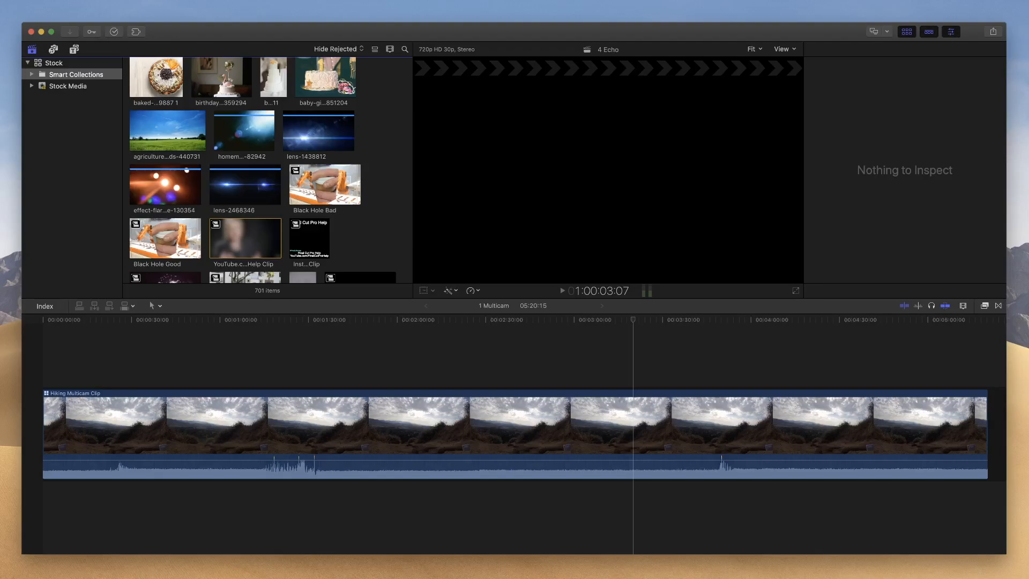
Create a new project named Audio in the Stock Media event.
click(432, 399)
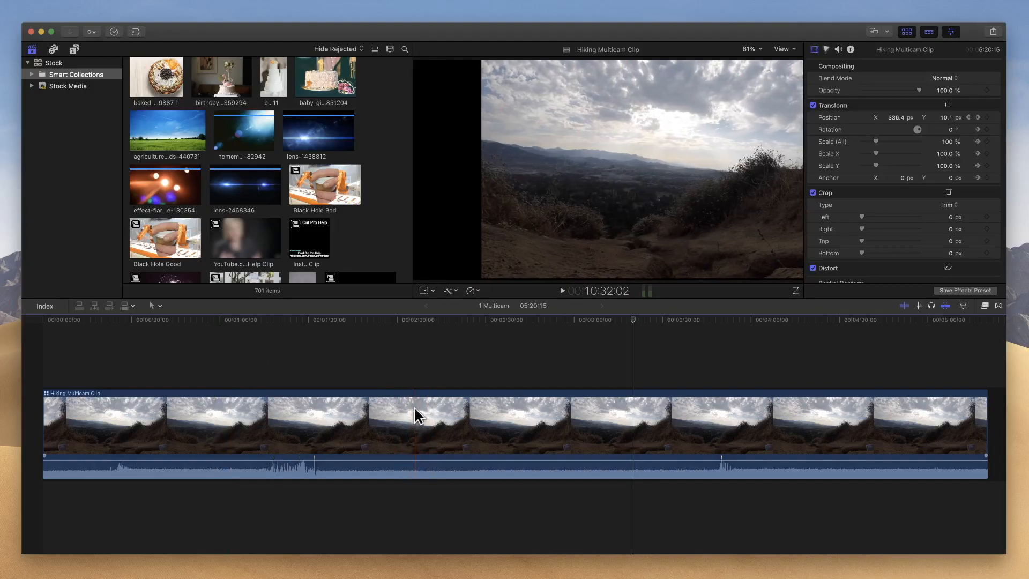
scroll(257, 161, down, 20)
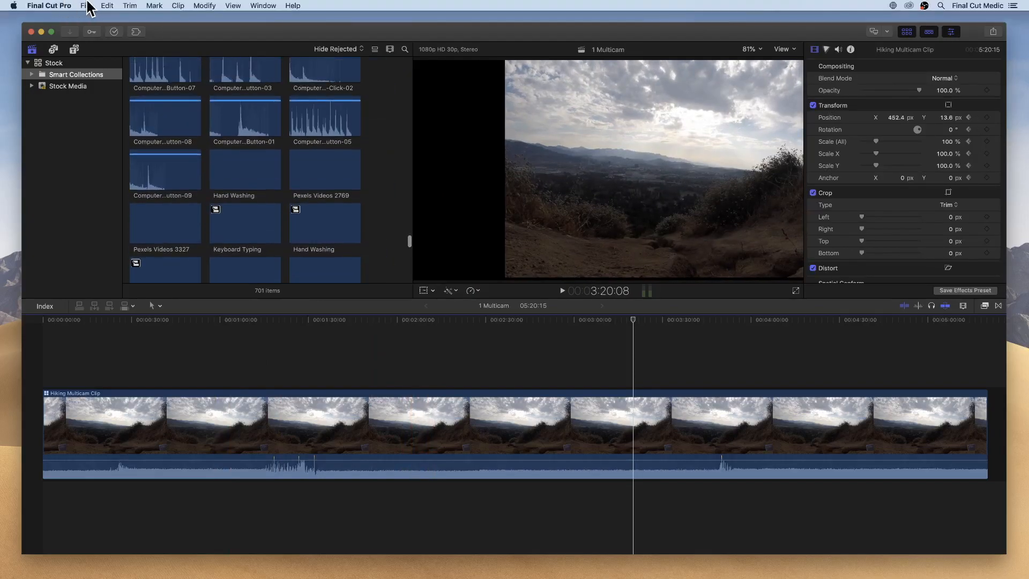
click(85, 6)
mouse_move(161, 18)
click(241, 21)
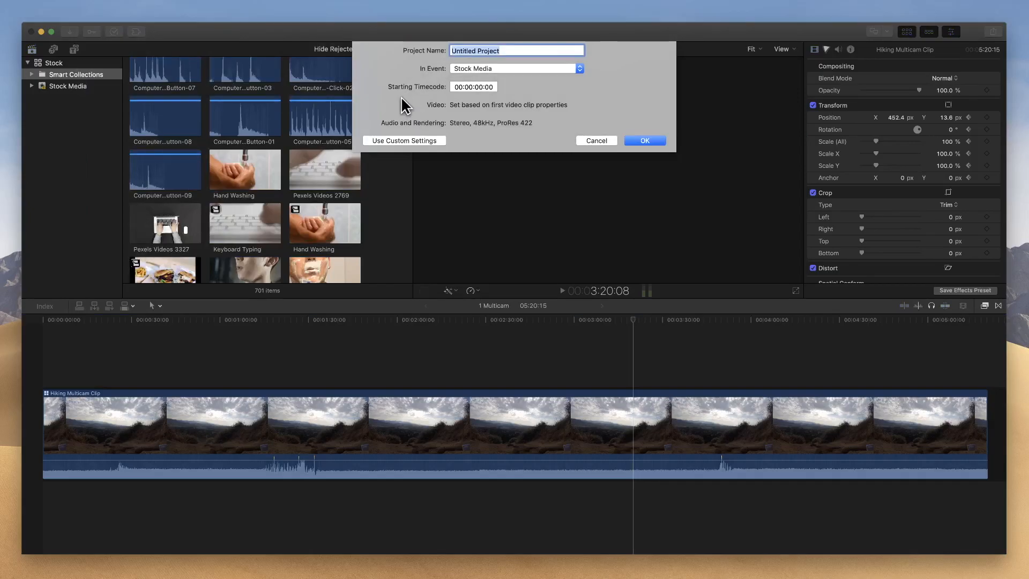
text(Audio)
key(Return)
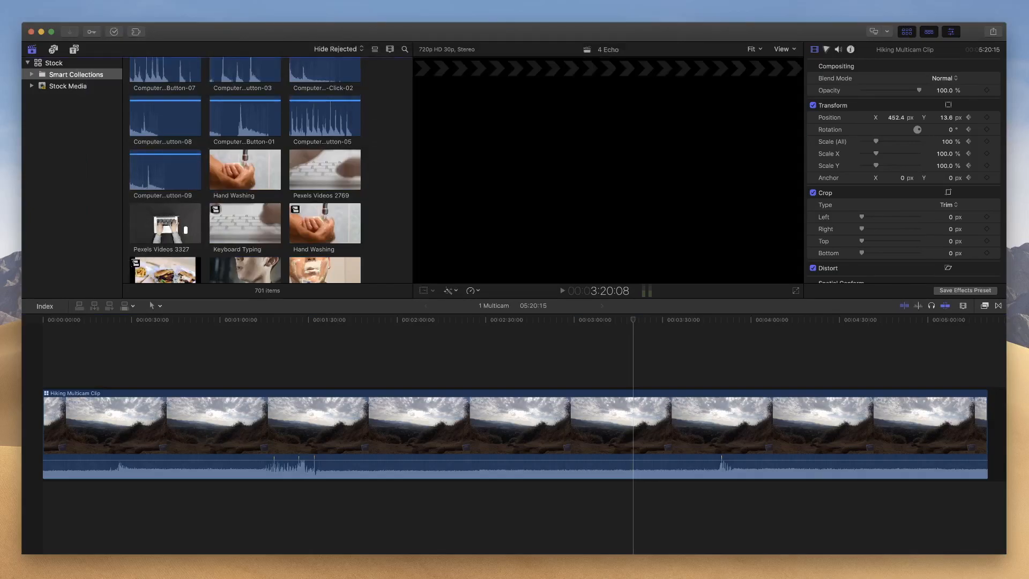
Add the basil-blur-close-up-1437267 pasta photo to the empty timeline, accepting 1080p HD, 1920x1080, 23.98p project settings.
scroll(321, 199, down, 5)
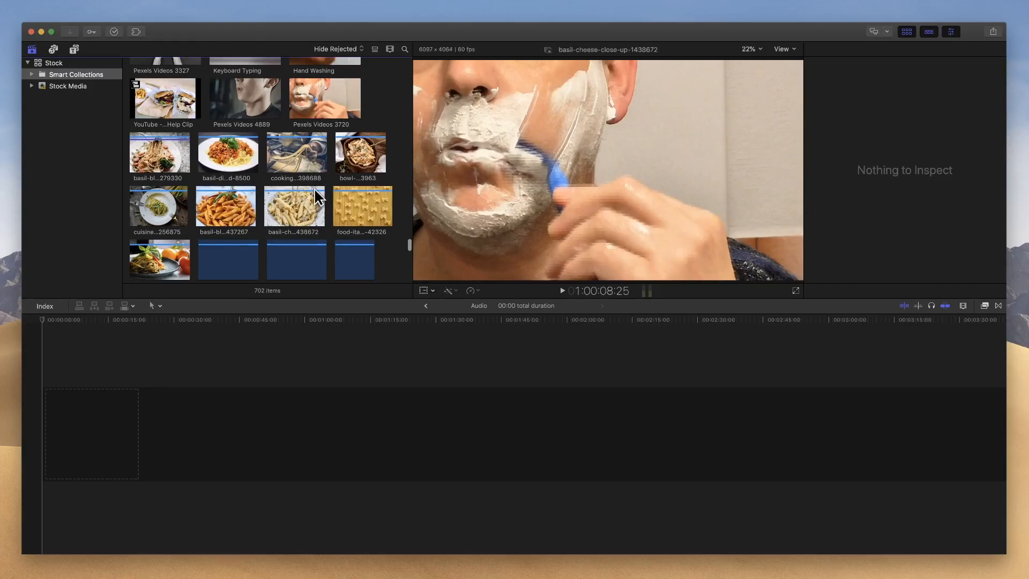
scroll(316, 199, up, 1)
scroll(315, 197, down, 2)
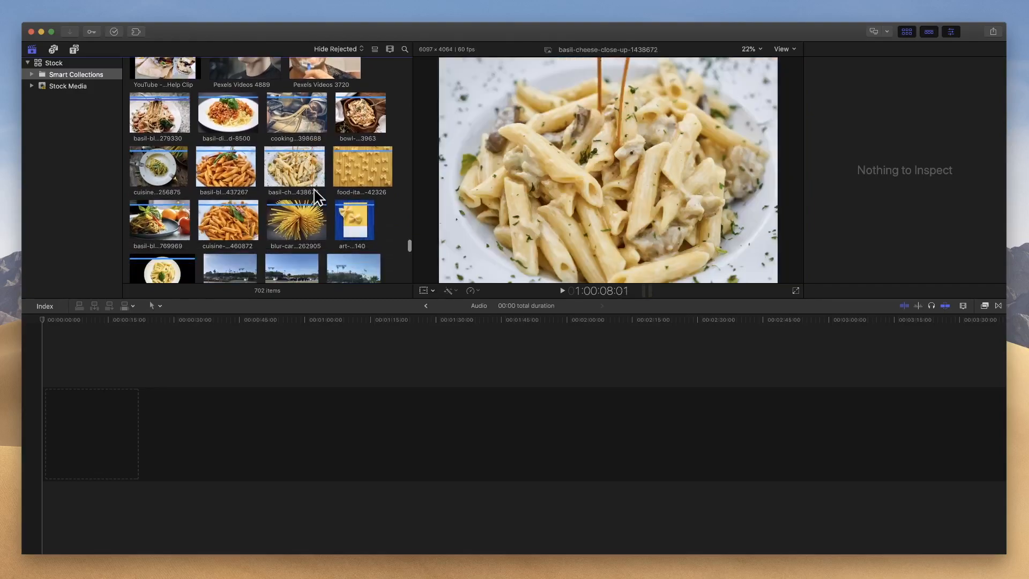
click(230, 170)
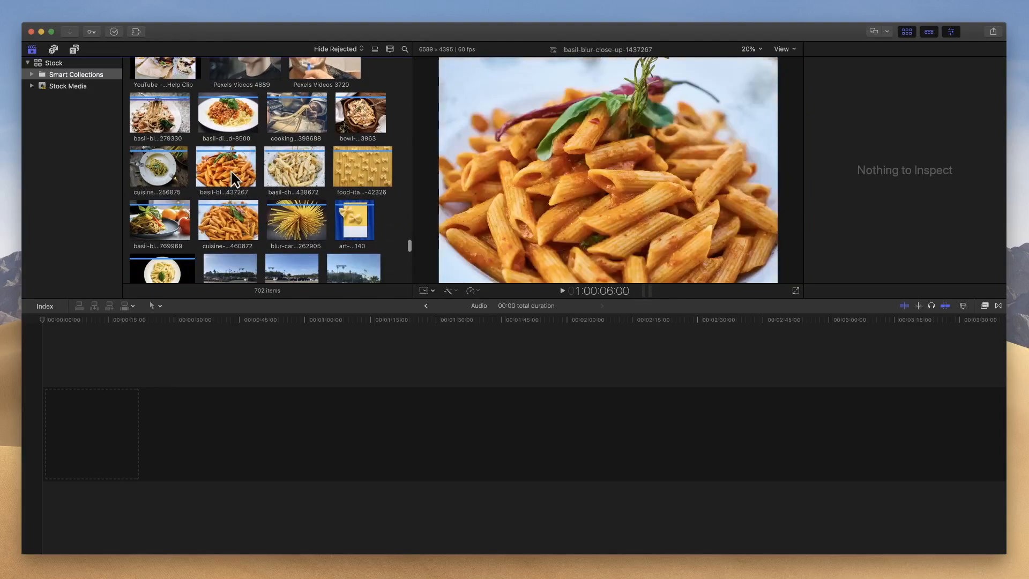
drag(212, 170, 130, 385)
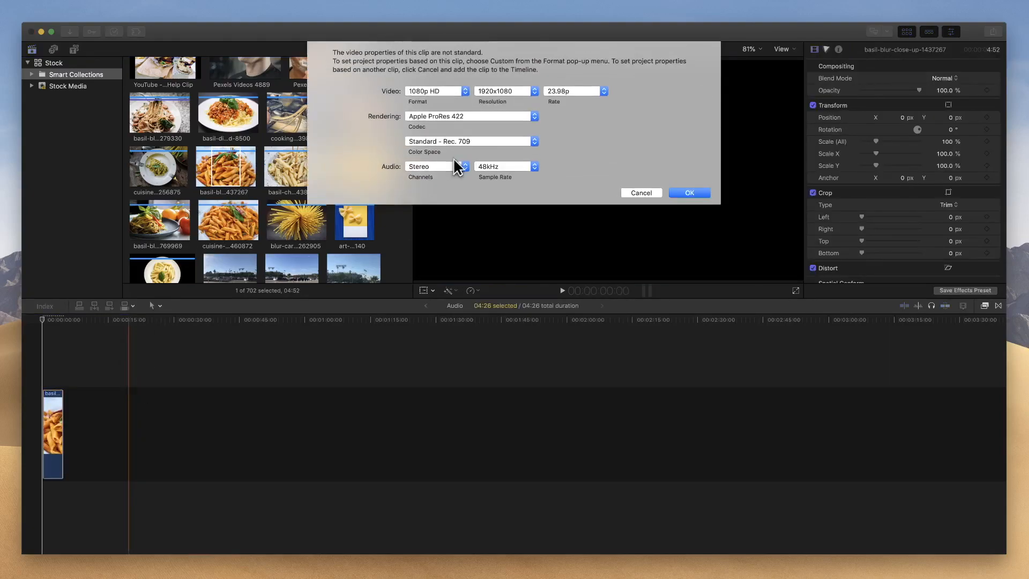
click(688, 193)
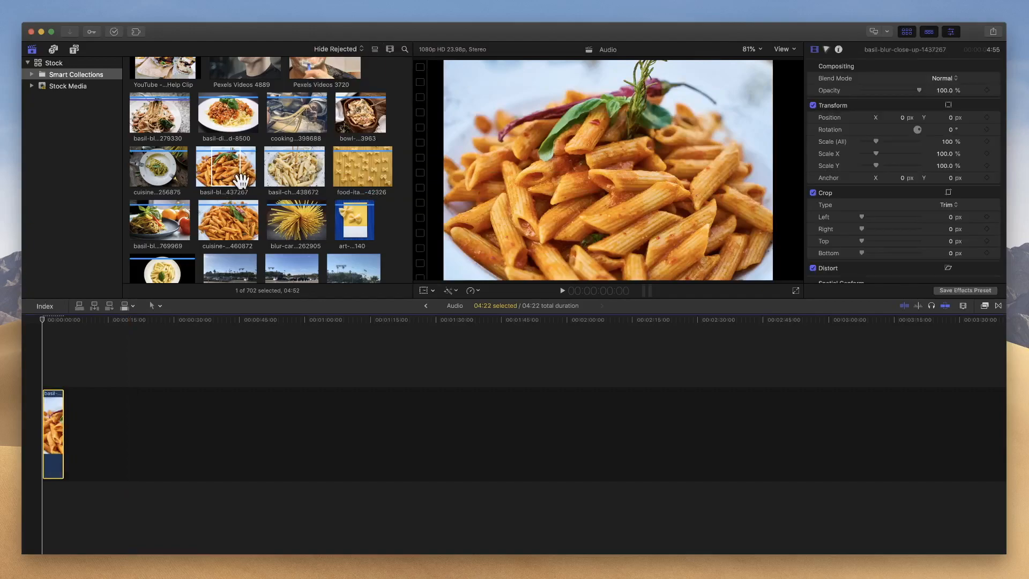
Append the Pexels Videos 4967 egg-cracking clip after the pasta photo and fit the whole project in the timeline.
scroll(287, 182, up, 5)
scroll(286, 182, up, 3)
scroll(289, 182, down, 3)
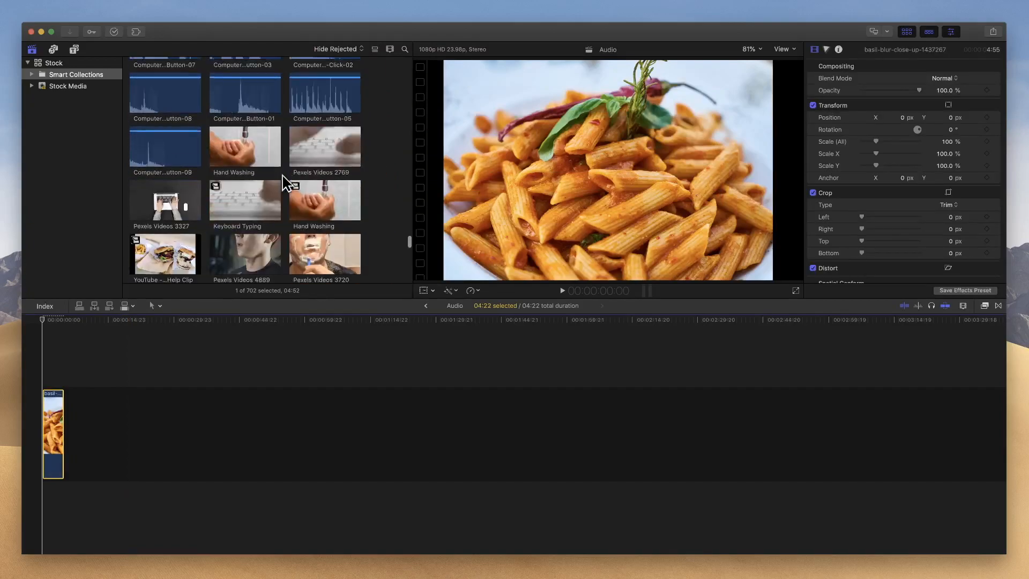
scroll(289, 182, up, 6)
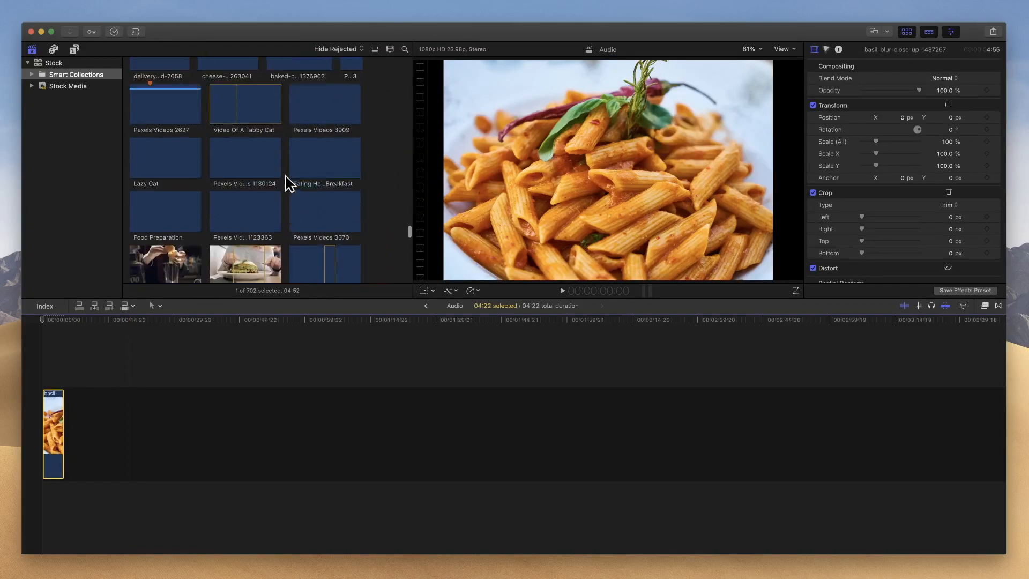
scroll(286, 176, down, 3)
scroll(286, 177, up, 2)
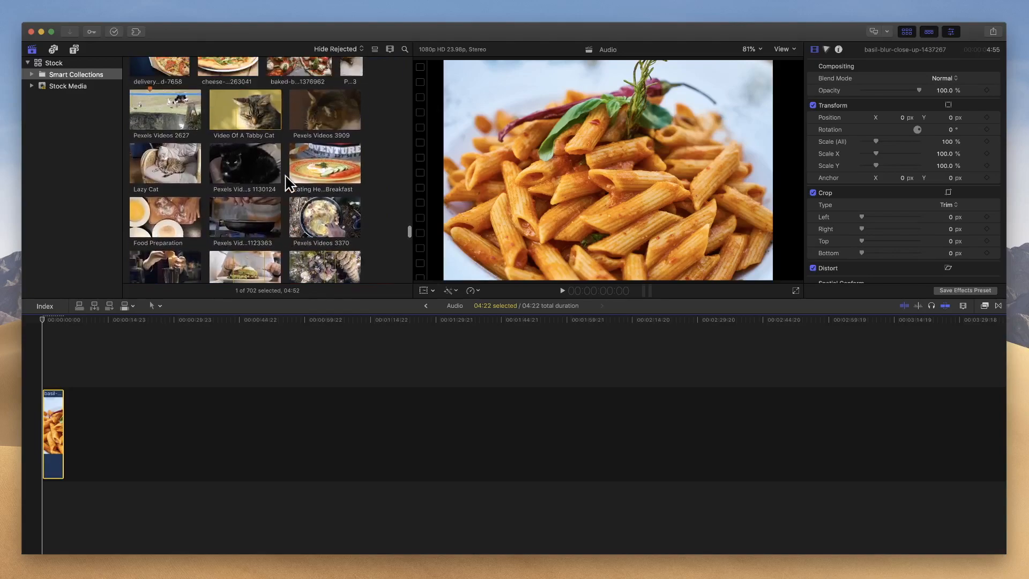
scroll(288, 176, down, 1)
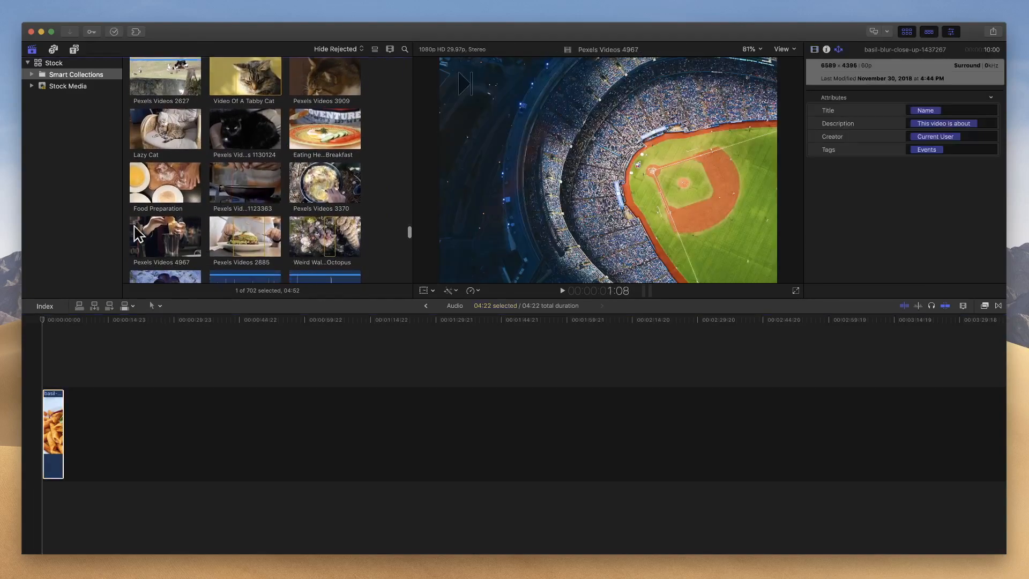
scroll(224, 205, up, 2)
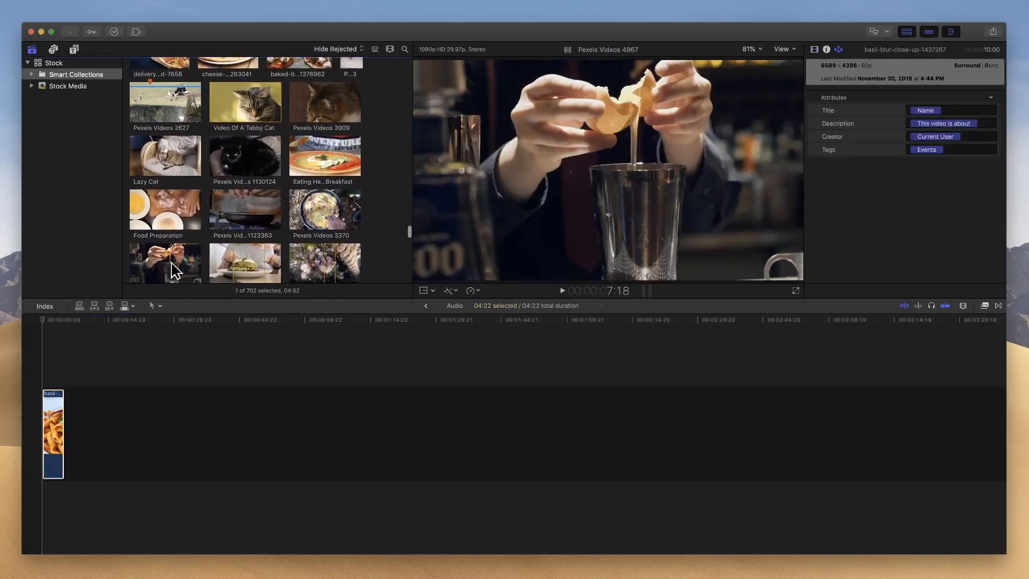
scroll(166, 241, down, 2)
drag(164, 236, 168, 445)
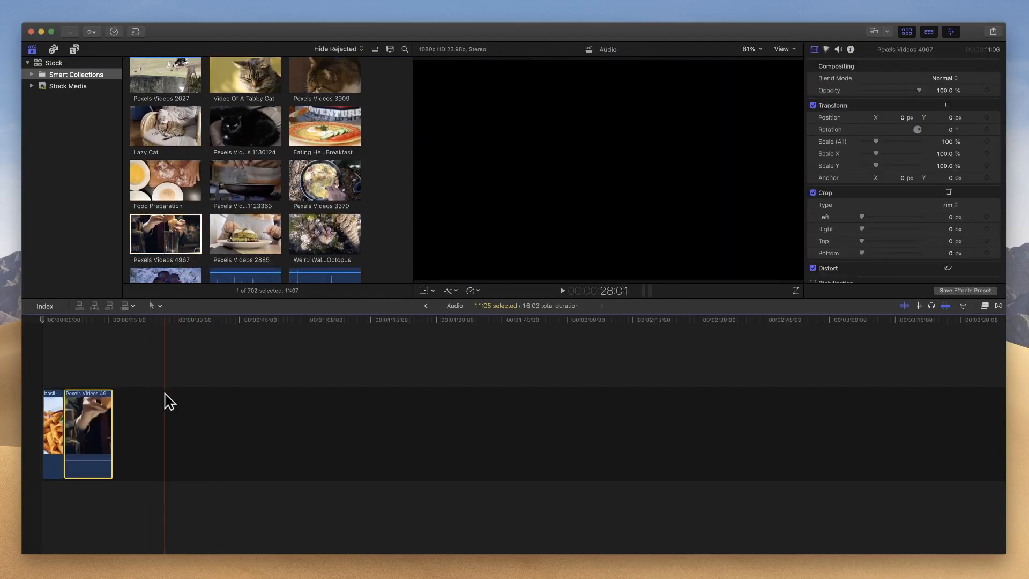
key(shift+z)
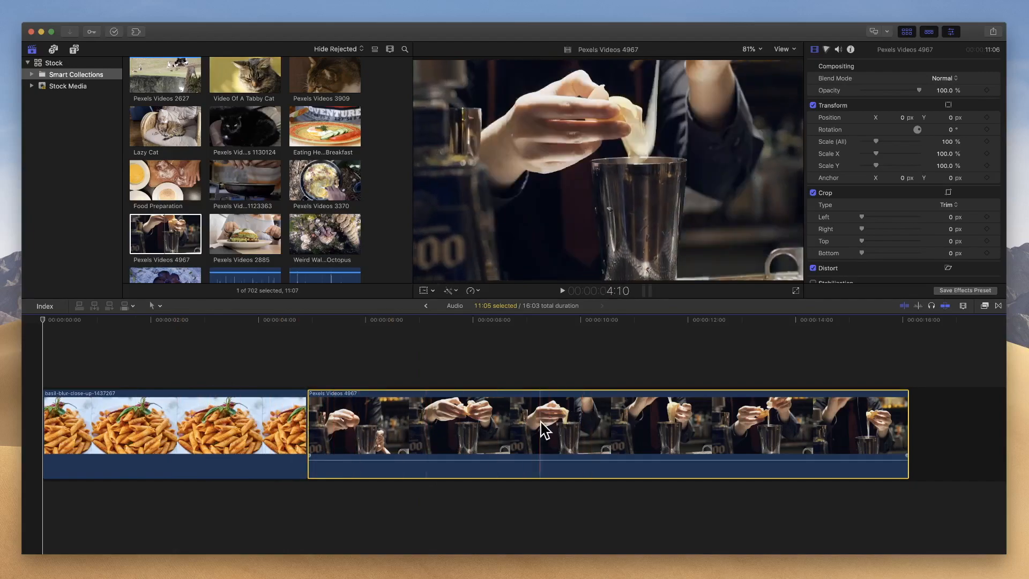
Add the Wipe transition between the pasta photo and the egg-cracking clip, allowing the clips to overlap.
click(998, 305)
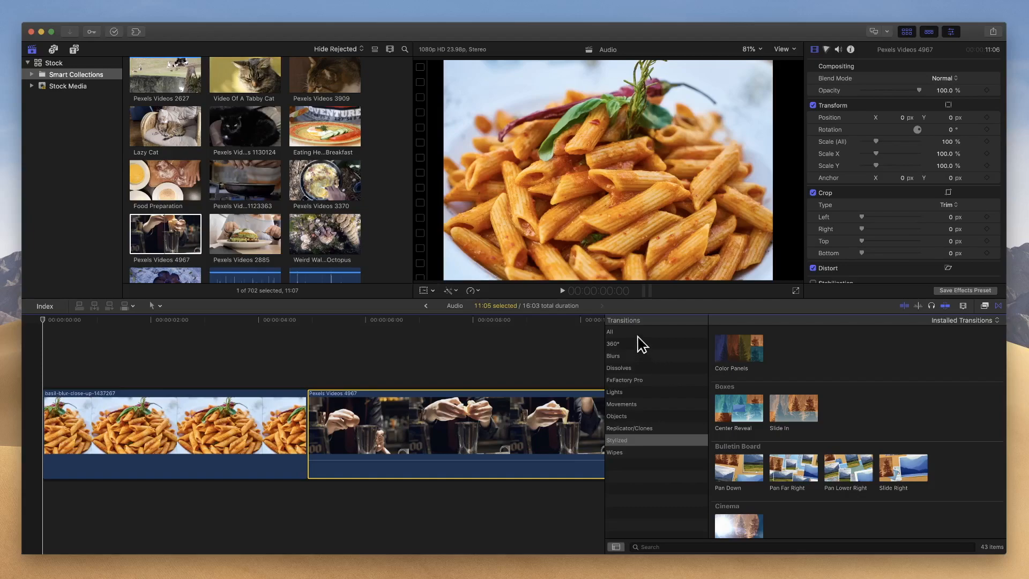
click(626, 368)
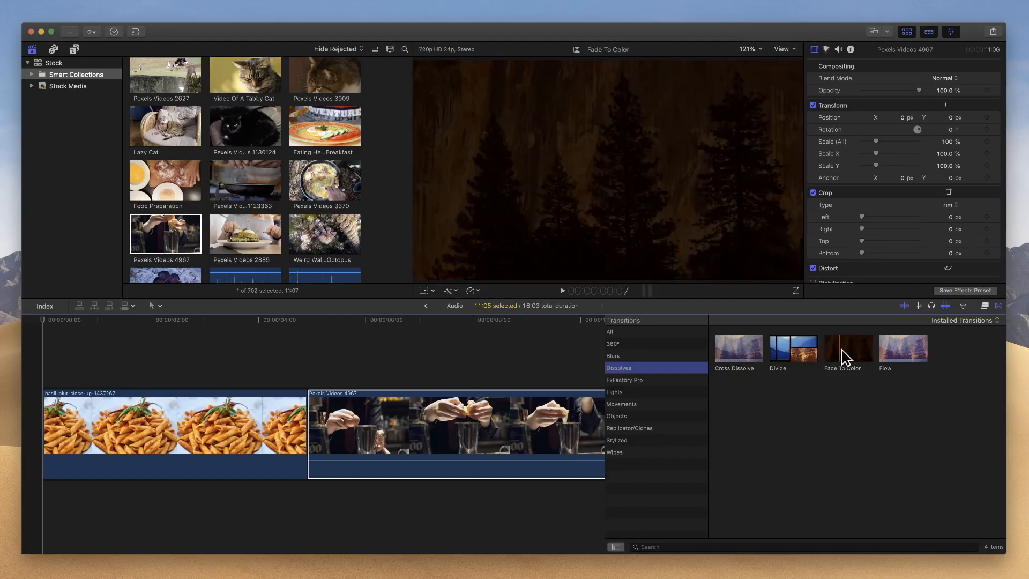
click(641, 452)
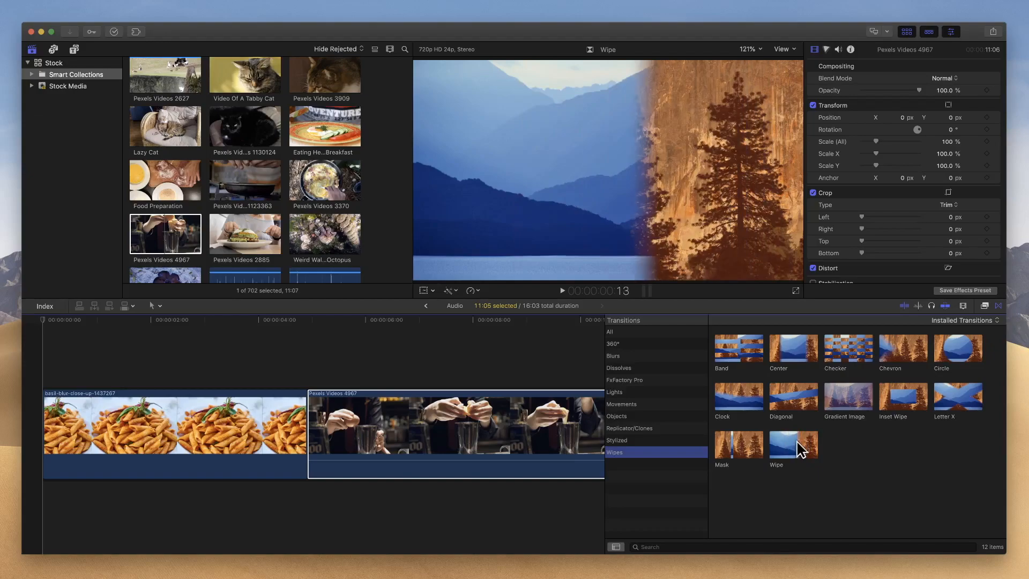
drag(787, 453, 313, 451)
click(562, 199)
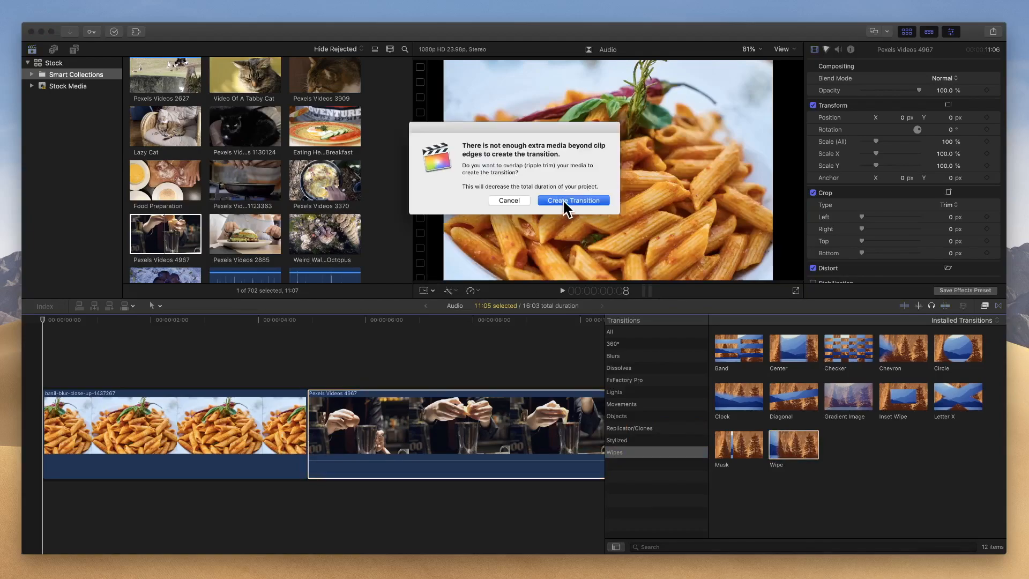
Play through the Wipe transition several times and park the playhead at its middle.
key(space)
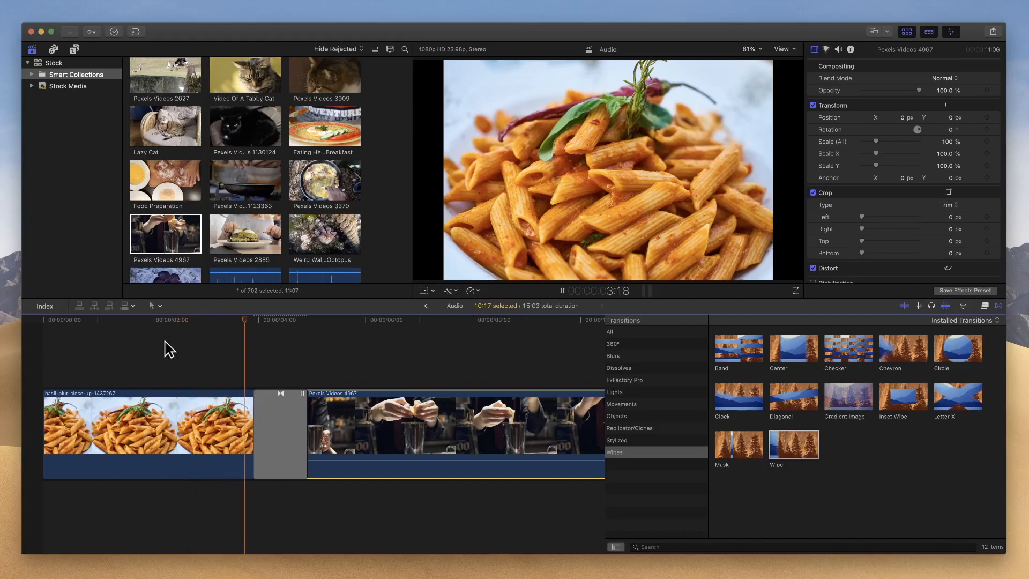
key(space)
key(space)
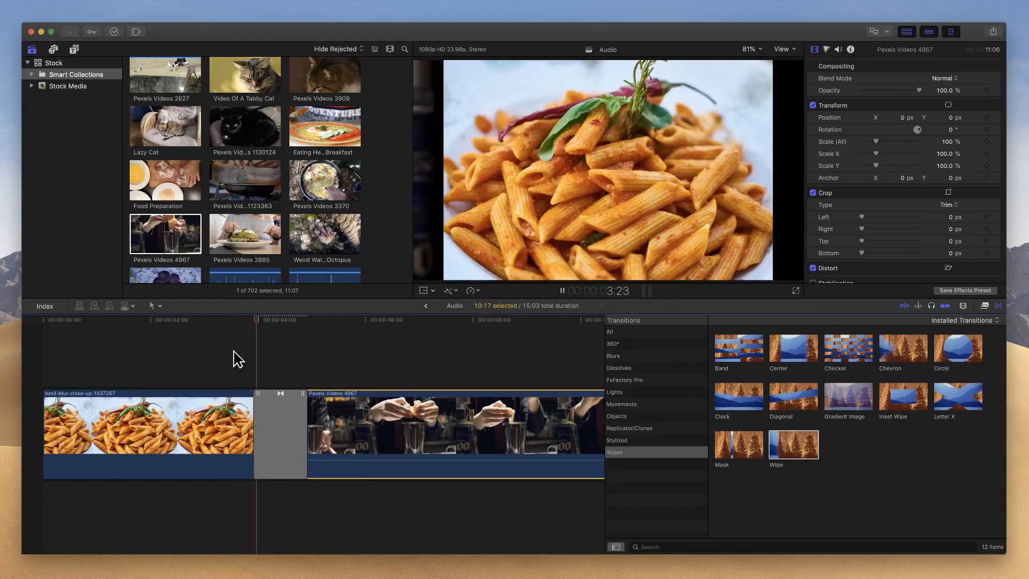
key(space)
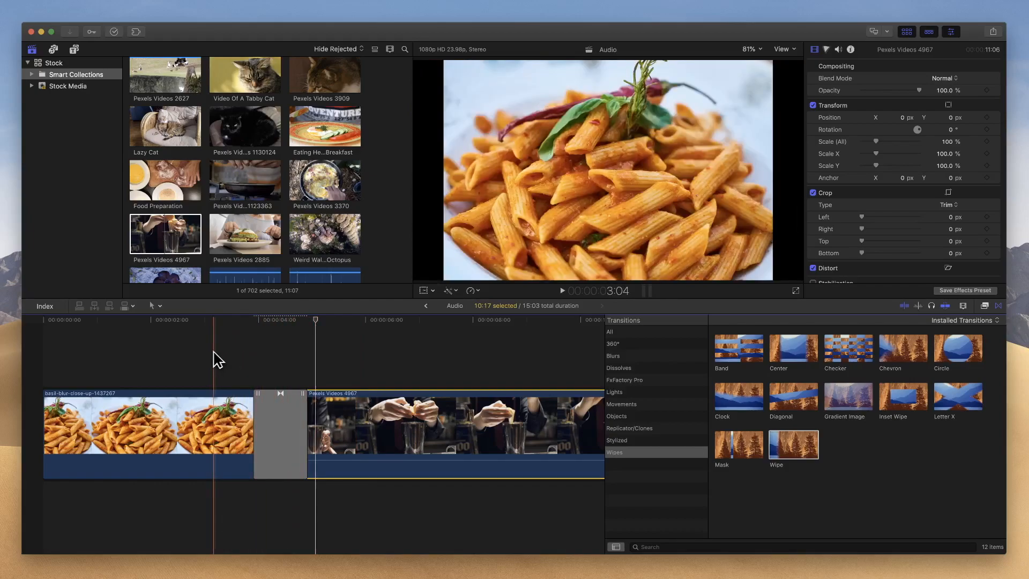
key(space)
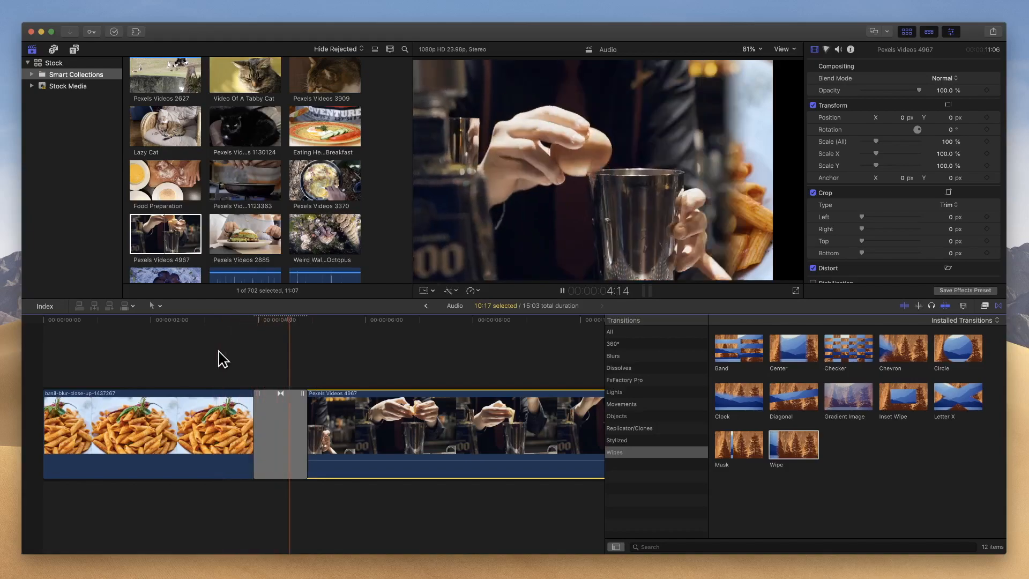
key(space)
key(space)
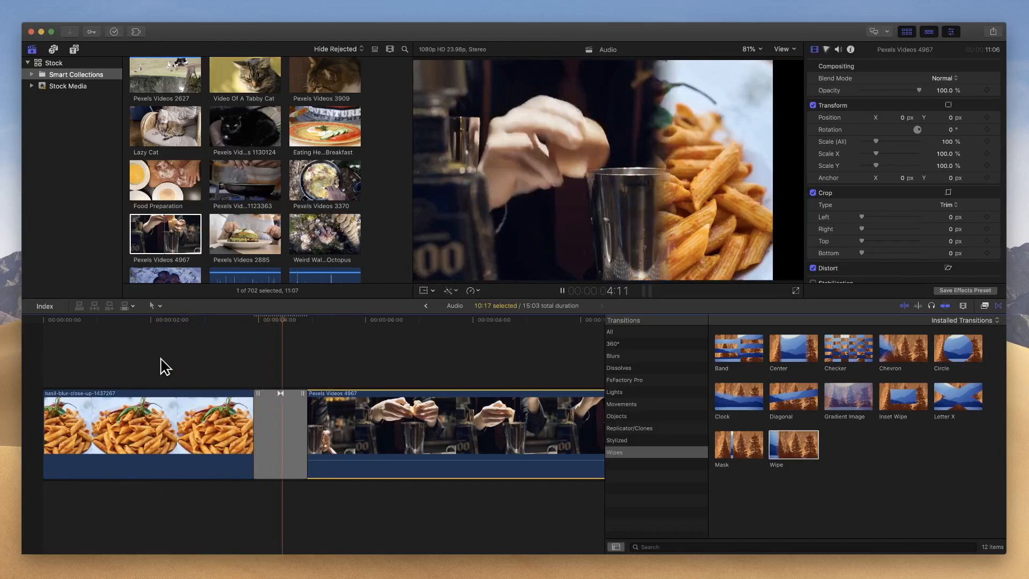
key(space)
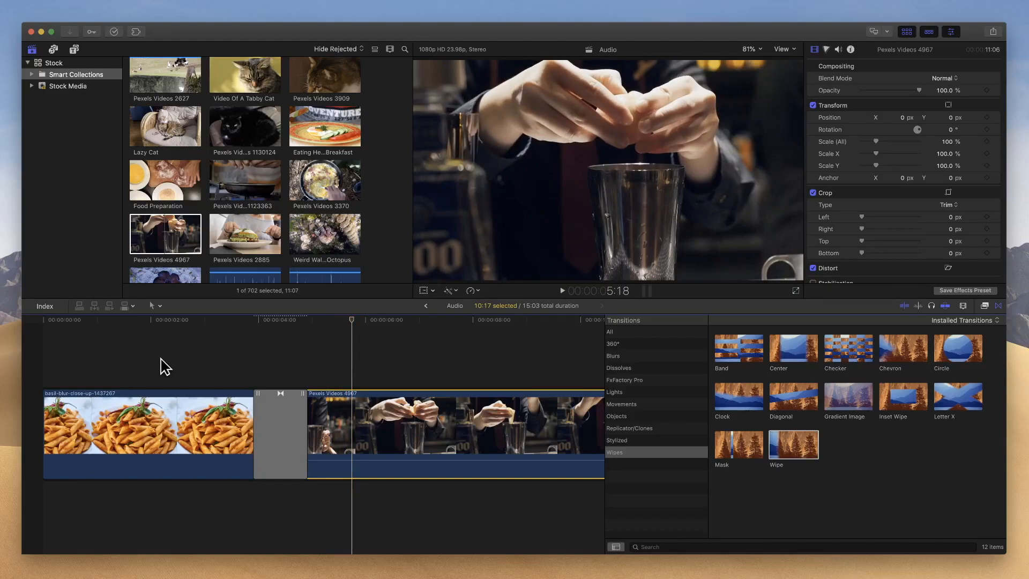
click(278, 321)
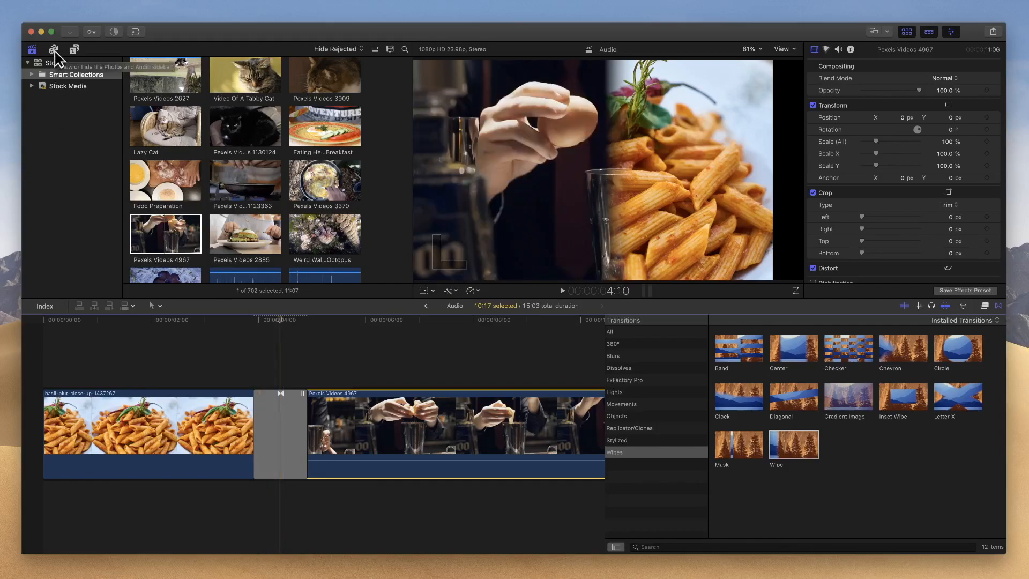
Show the built-in sound effects and limit the list to the Motions & Transitions category.
click(53, 50)
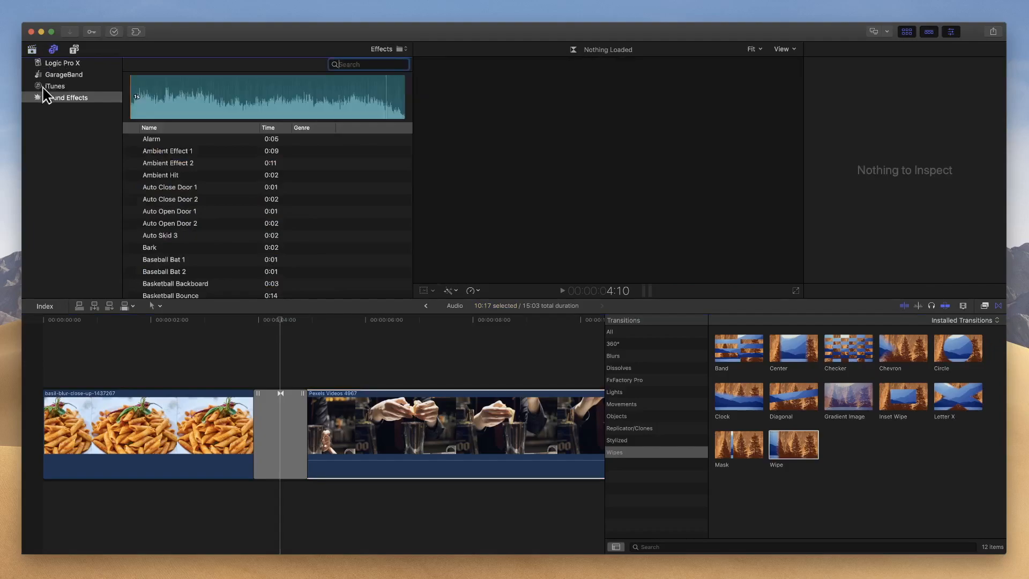
click(37, 97)
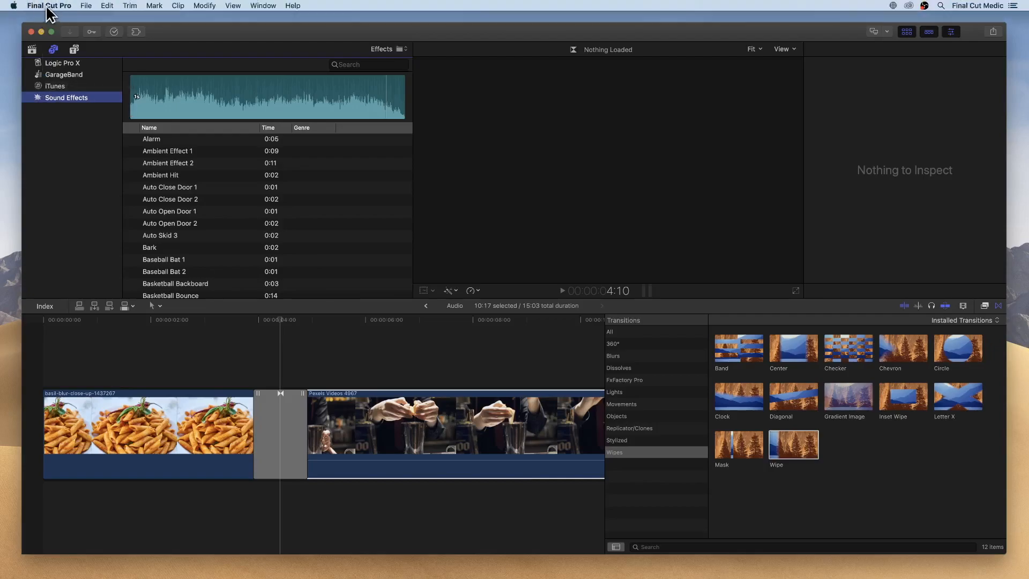
click(56, 6)
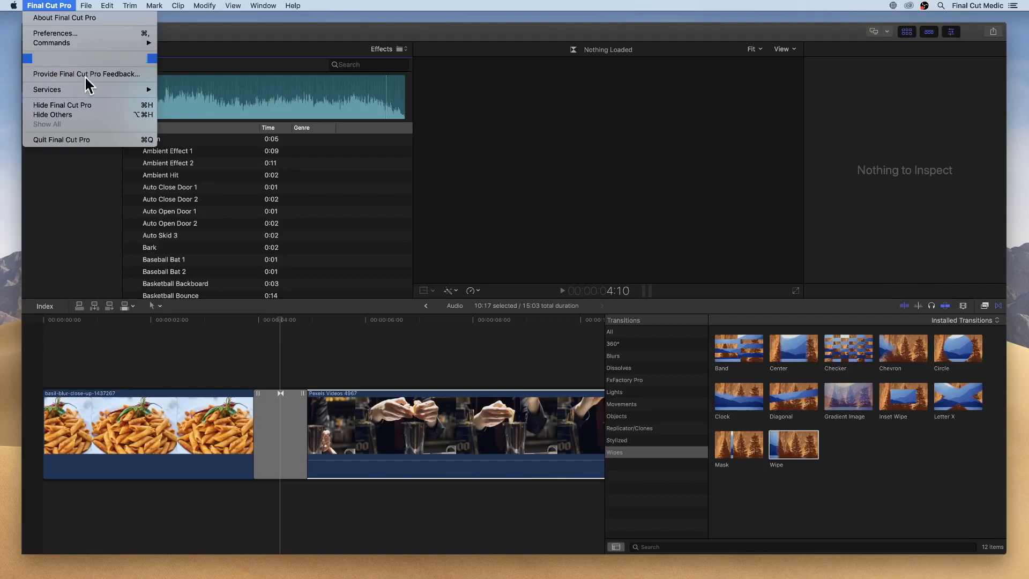
click(88, 214)
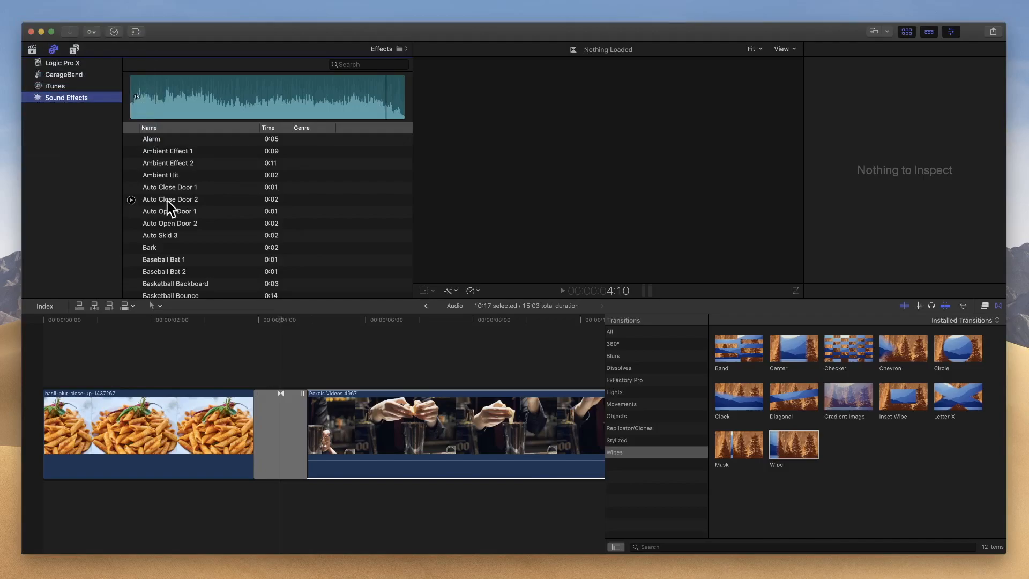
click(339, 109)
click(403, 50)
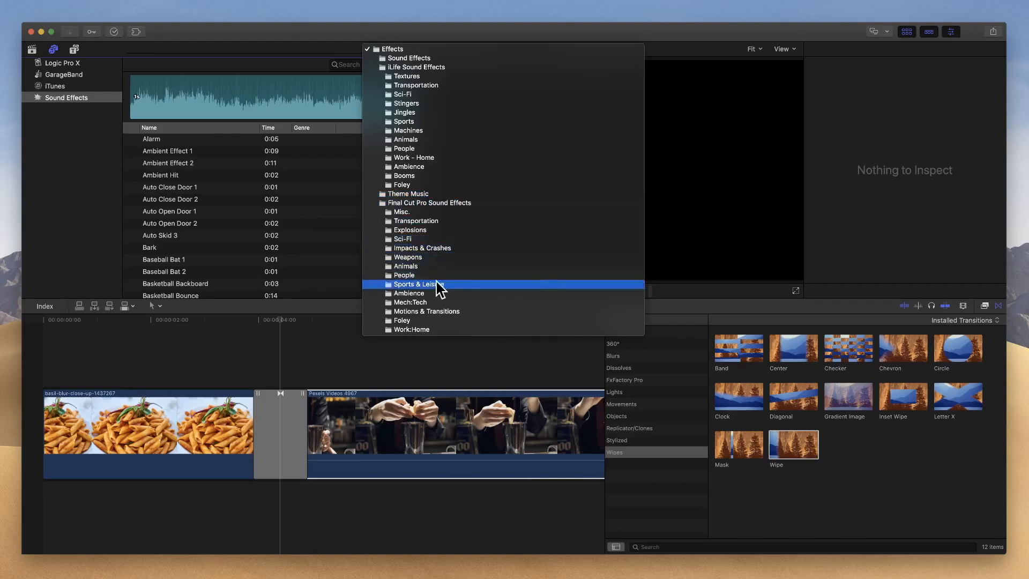
click(452, 311)
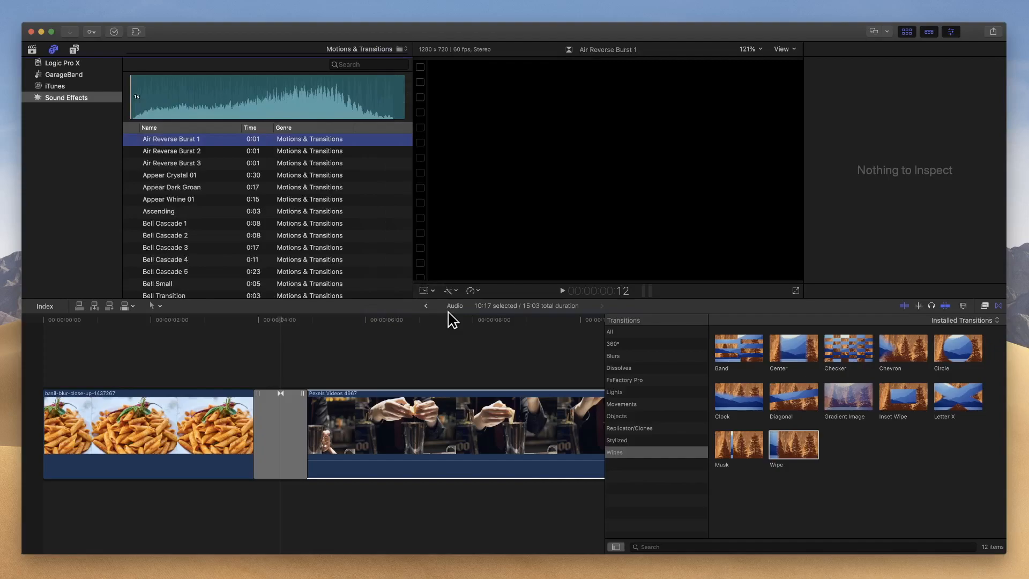
Preview the three Air Reverse Burst sound effects and place Air Reverse Burst 1 beneath the Wipe transition.
mouse_move(273, 223)
click(131, 163)
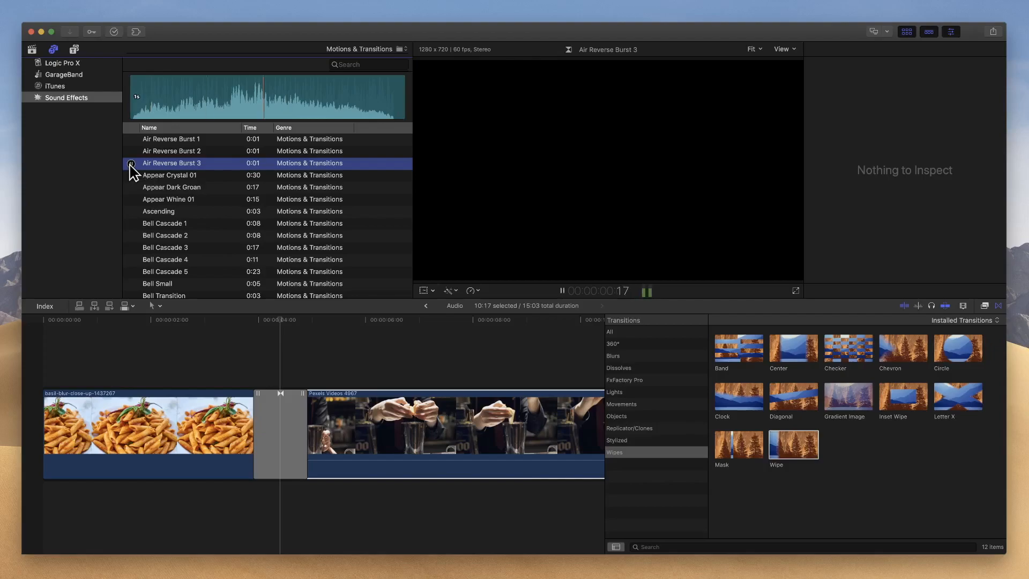
click(131, 139)
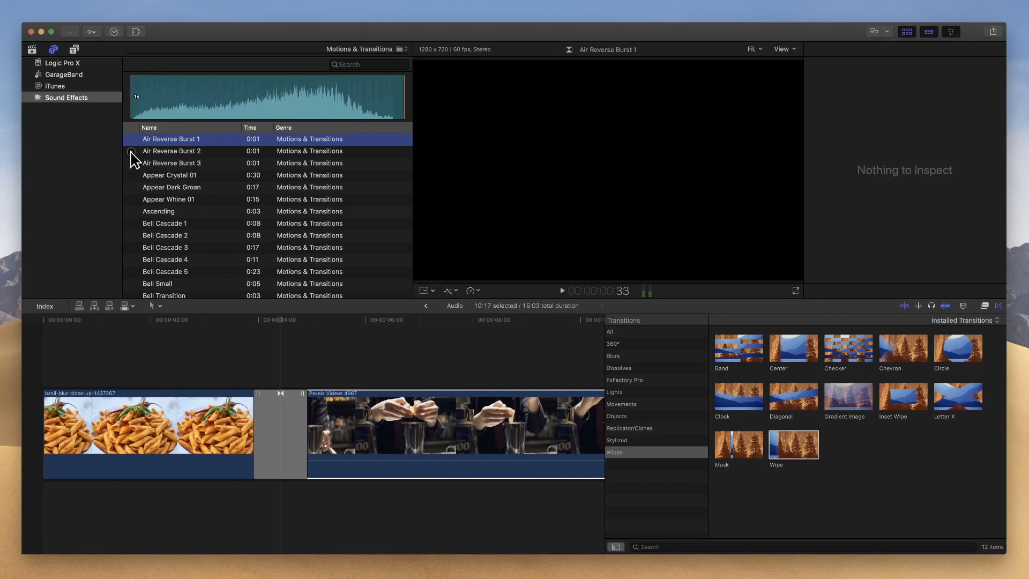
click(131, 151)
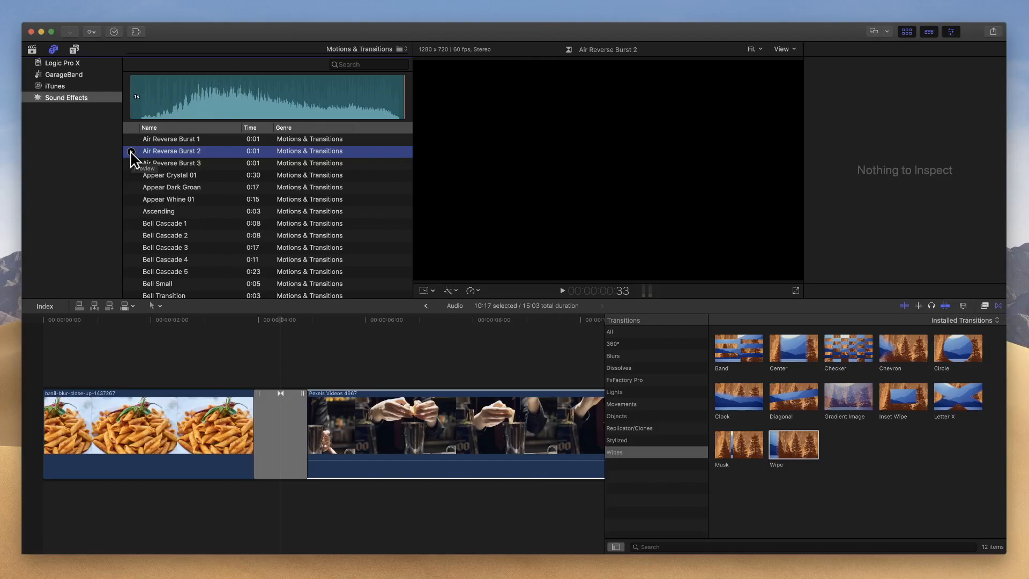
click(176, 140)
drag(195, 182, 264, 509)
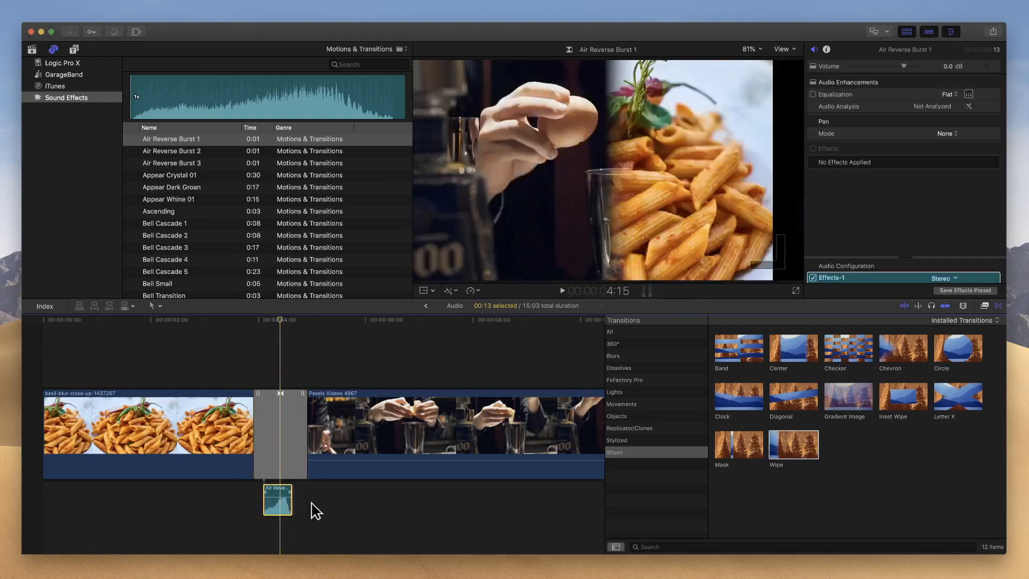
Change the timeline clip appearance to large audio waveforms with small filmstrips.
click(963, 305)
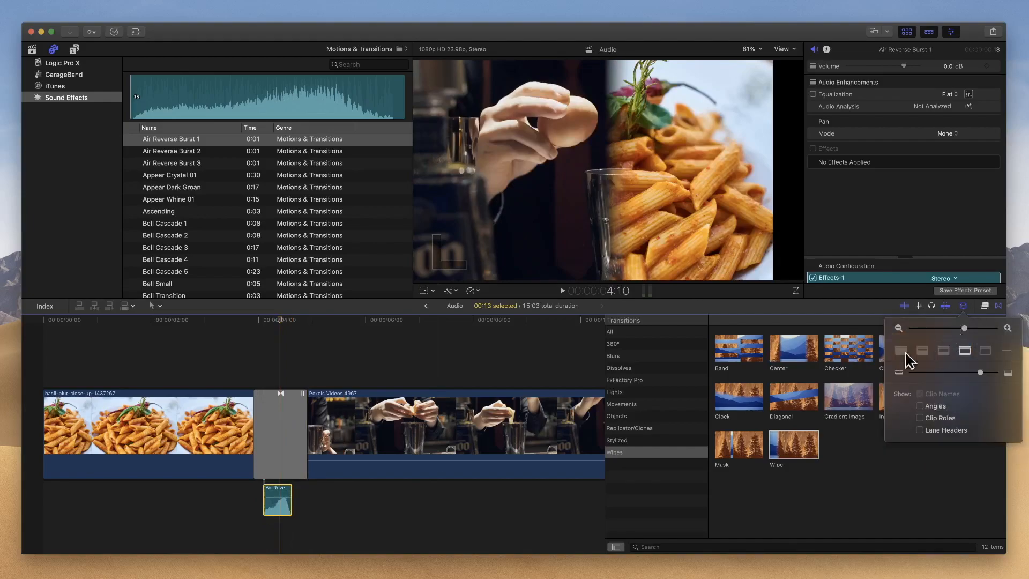
click(922, 351)
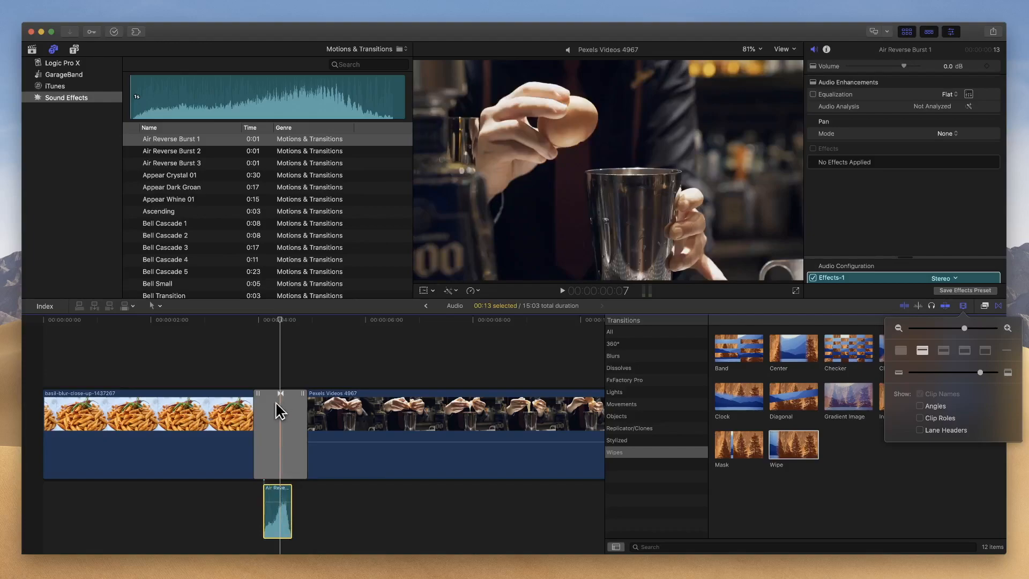
click(333, 503)
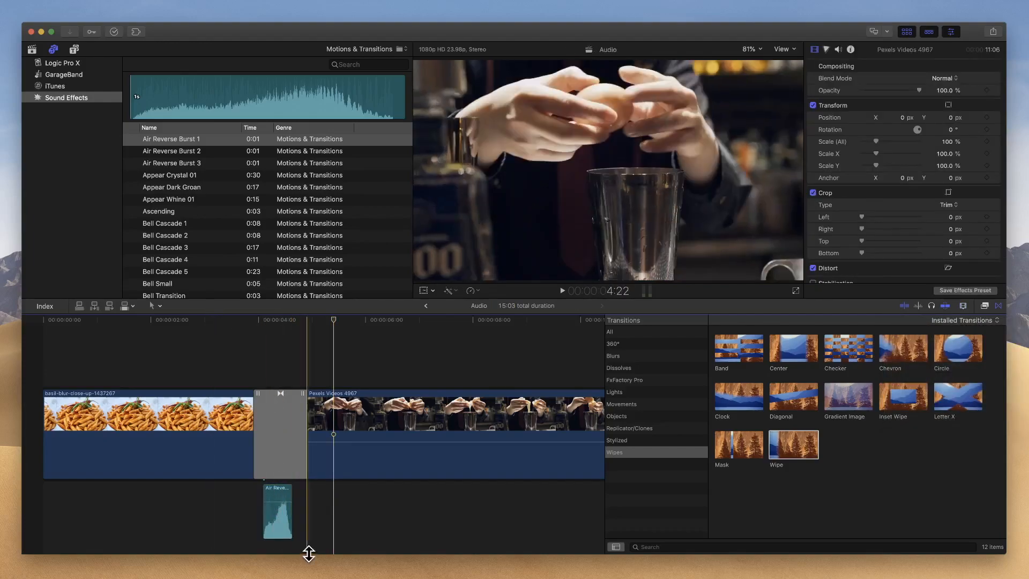
Shift the Air Reverse Burst 1 clip slightly toward the transition's middle and play through the Wipe to check the timing.
mouse_move(275, 515)
mouse_down()
mouse_move(255, 516)
mouse_move(293, 518)
mouse_move(280, 519)
mouse_up()
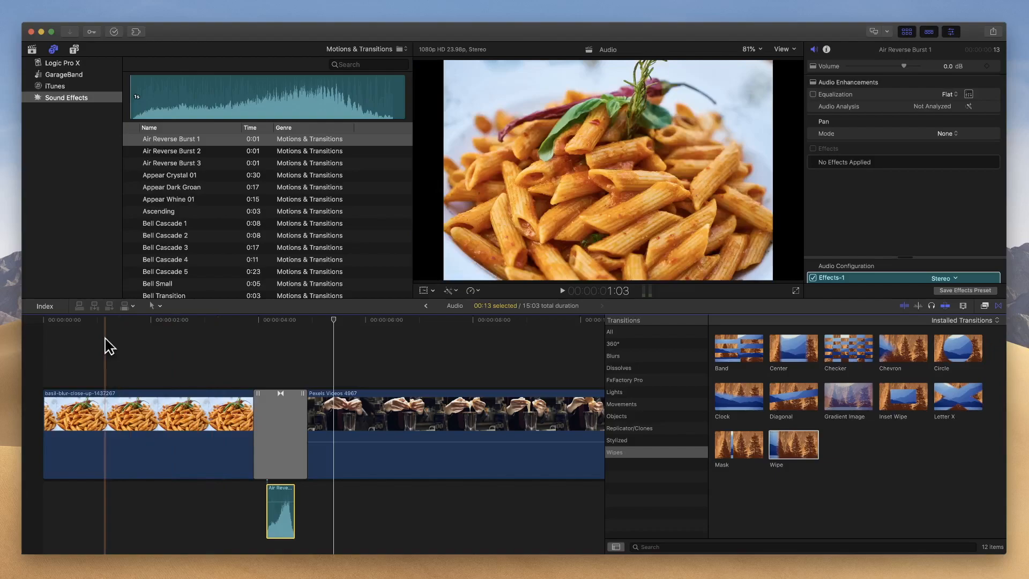
key(space)
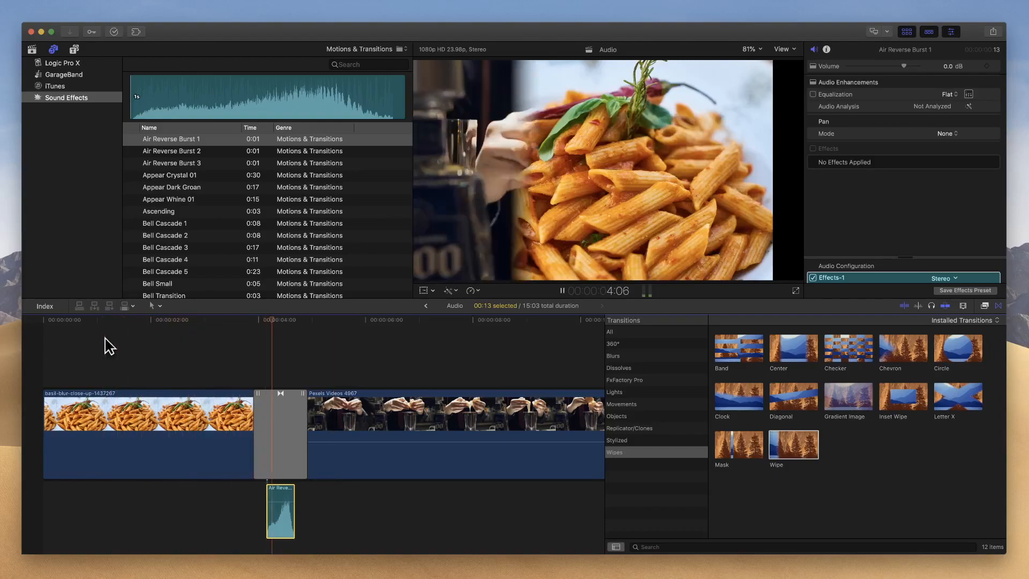
key(space)
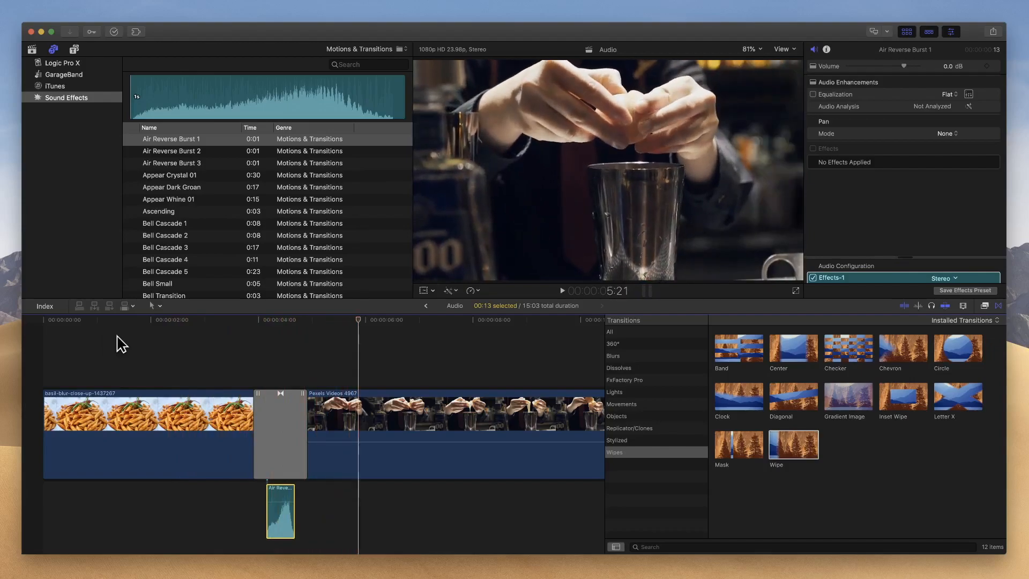
key(space)
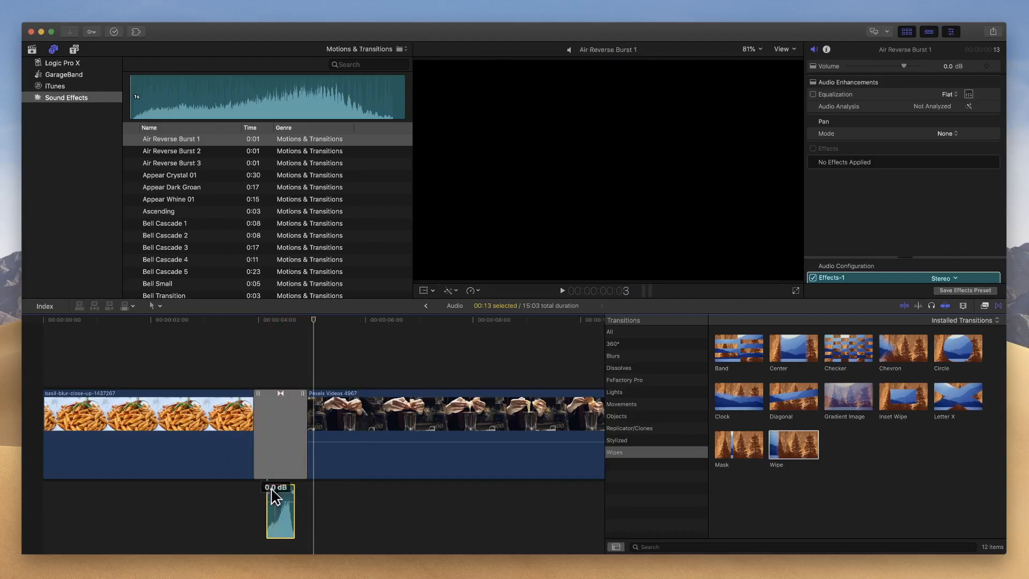
Preview the Clock Cartoon and Control Room Strange sound effects.
scroll(195, 229, down, 10)
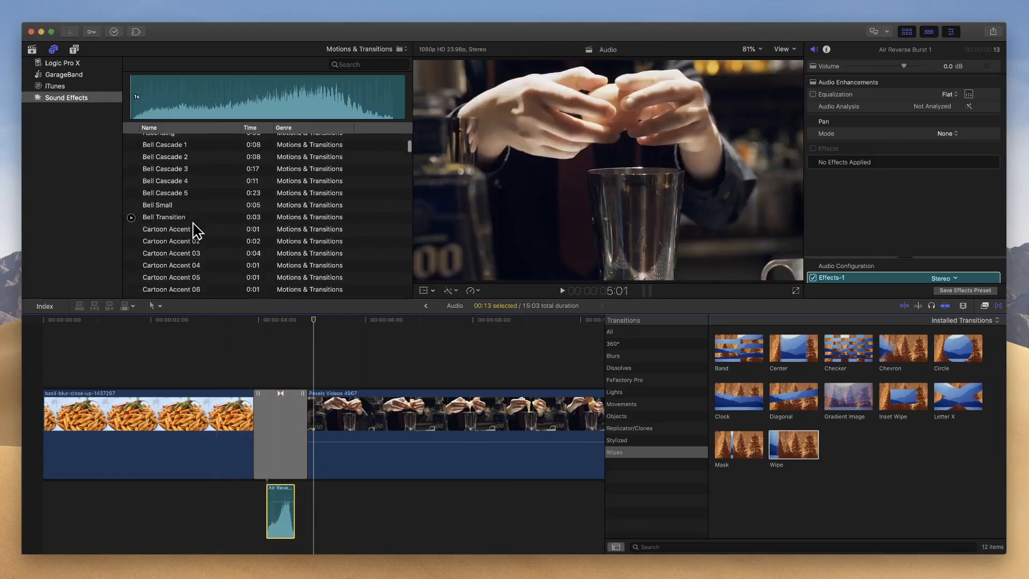
scroll(195, 229, down, 15)
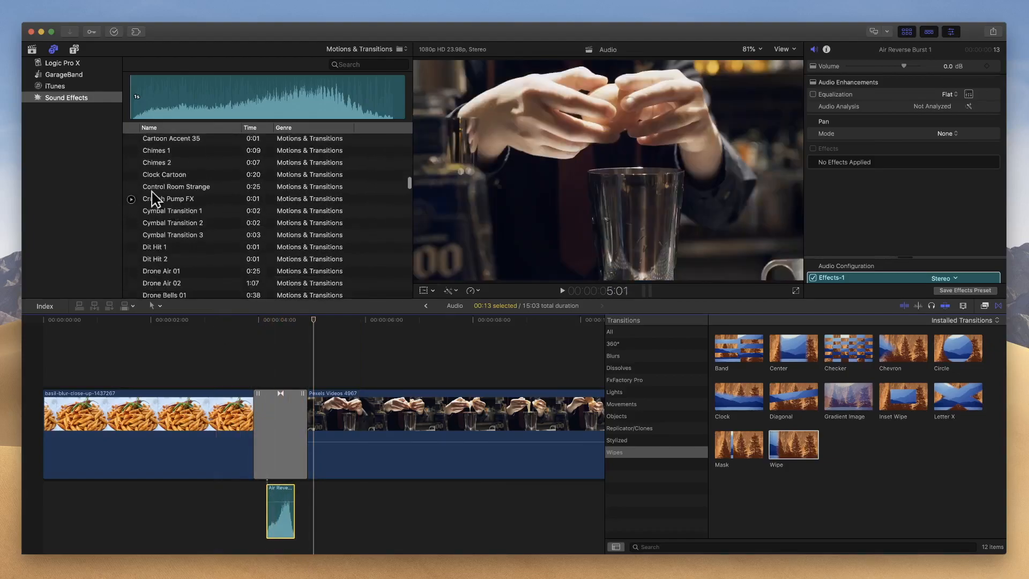
click(131, 175)
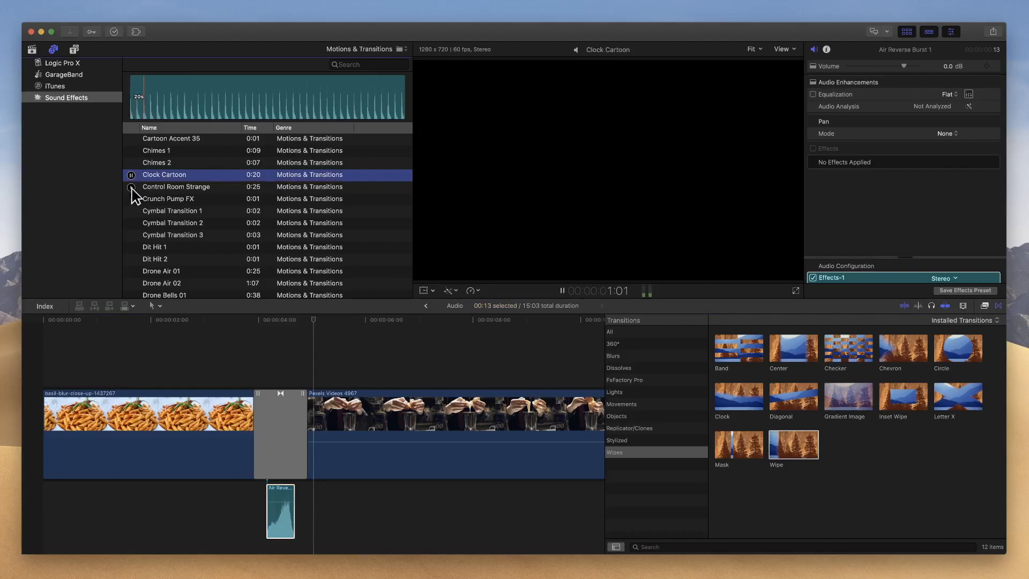
click(131, 187)
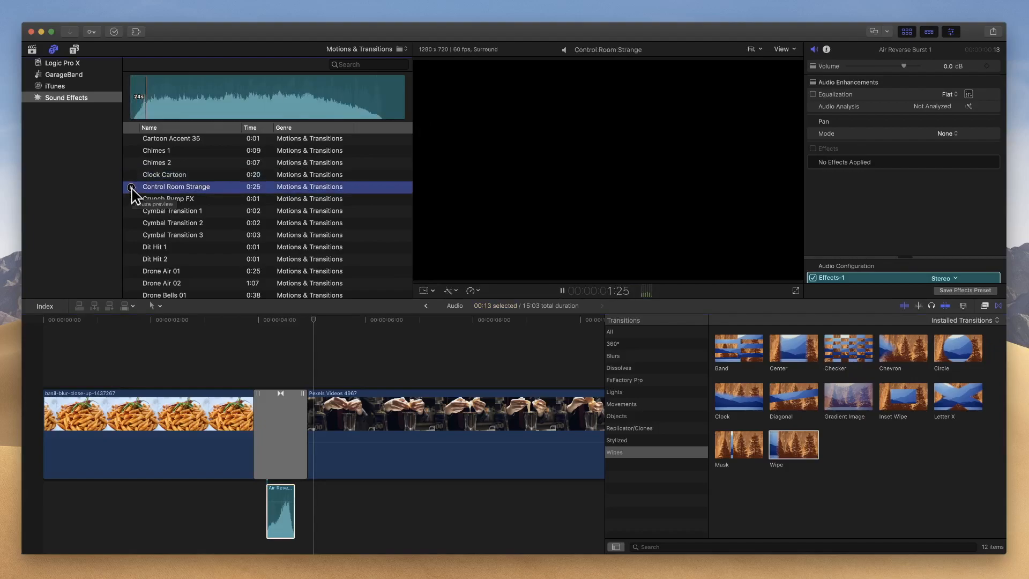
scroll(140, 201, down, 5)
scroll(145, 207, up, 6)
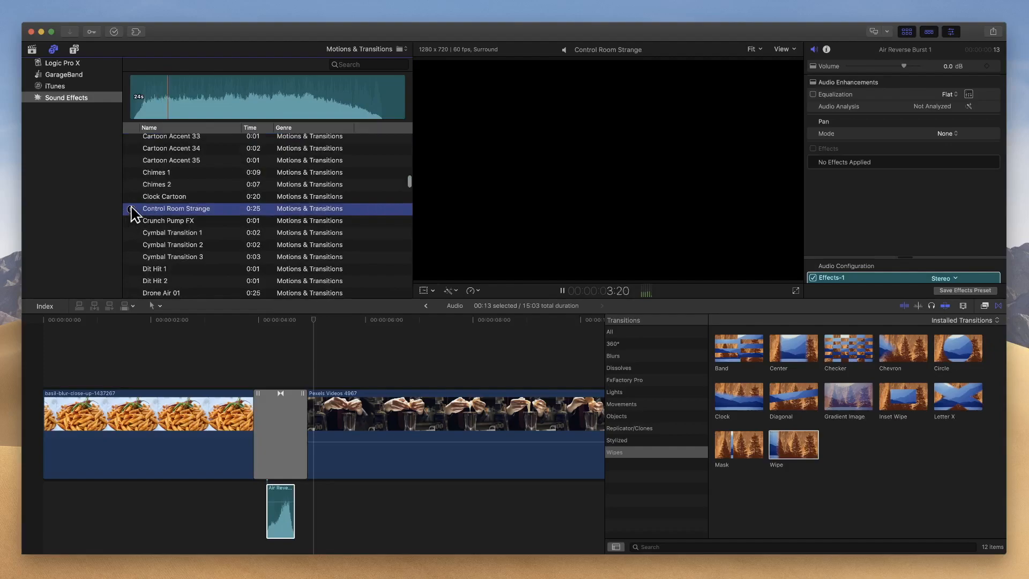
click(130, 210)
Preview the Electronic Hit FX 10, 11 and 12 sound effects.
scroll(144, 235, down, 10)
scroll(143, 240, down, 3)
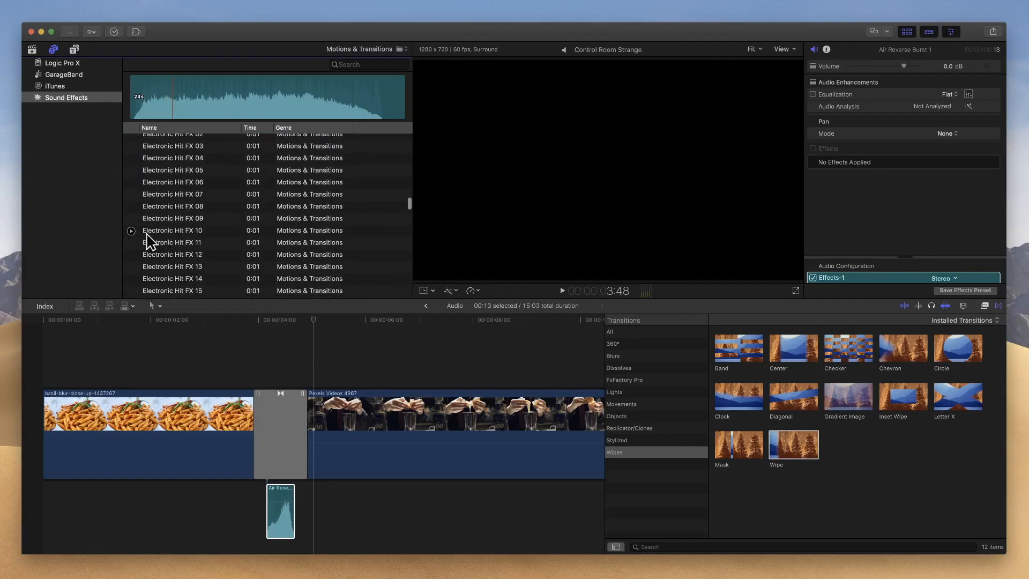
click(132, 231)
click(132, 243)
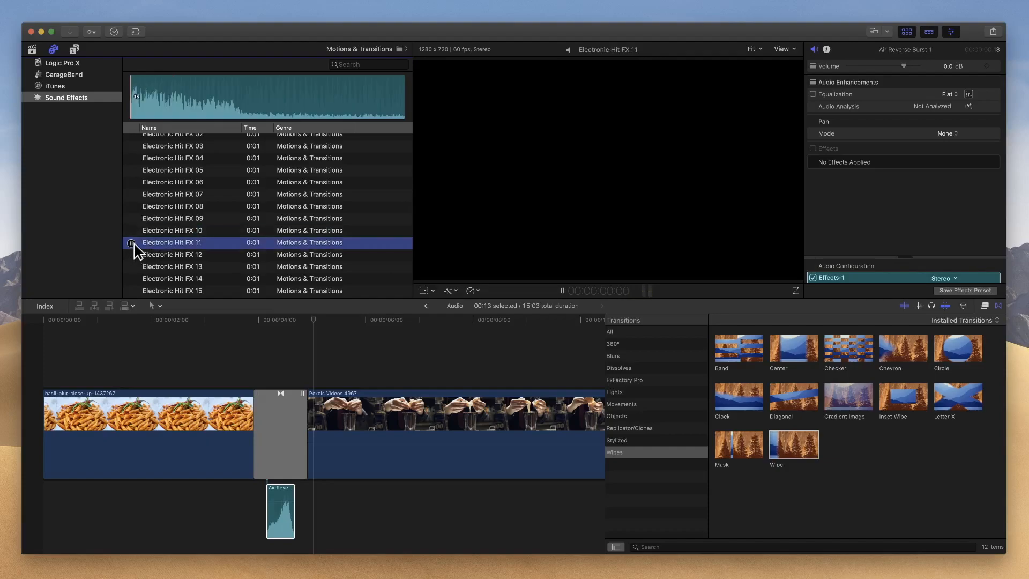
click(131, 256)
scroll(141, 260, down, 5)
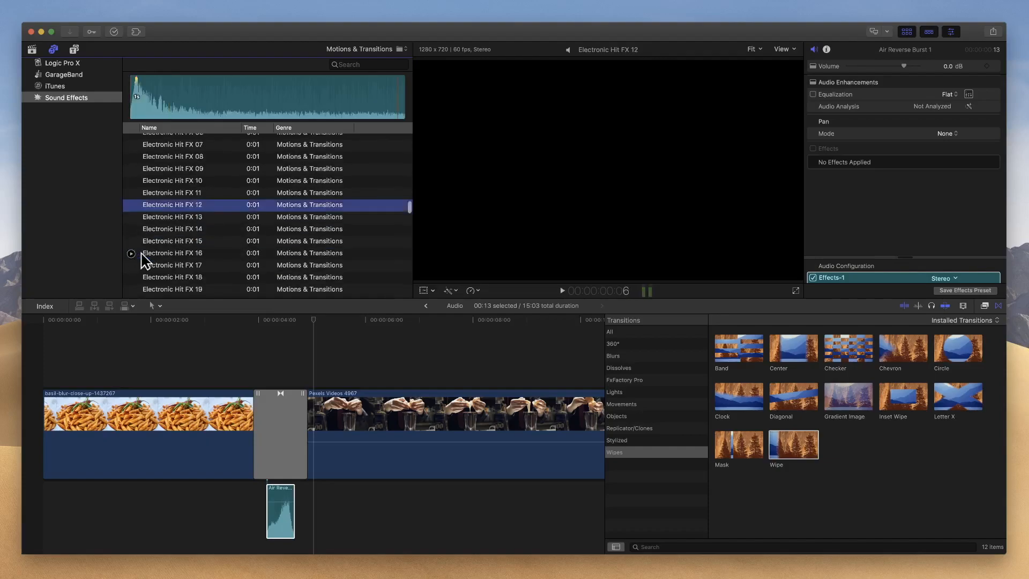
Preview the Hits Feedback, Swish 1 and Swish 2 sound effects.
click(132, 211)
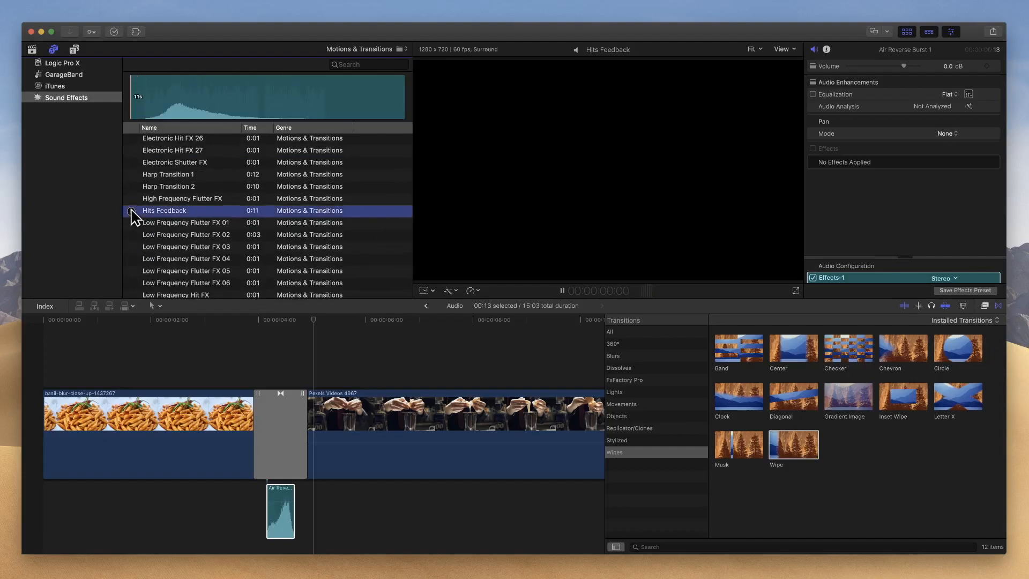
scroll(134, 213, down, 5)
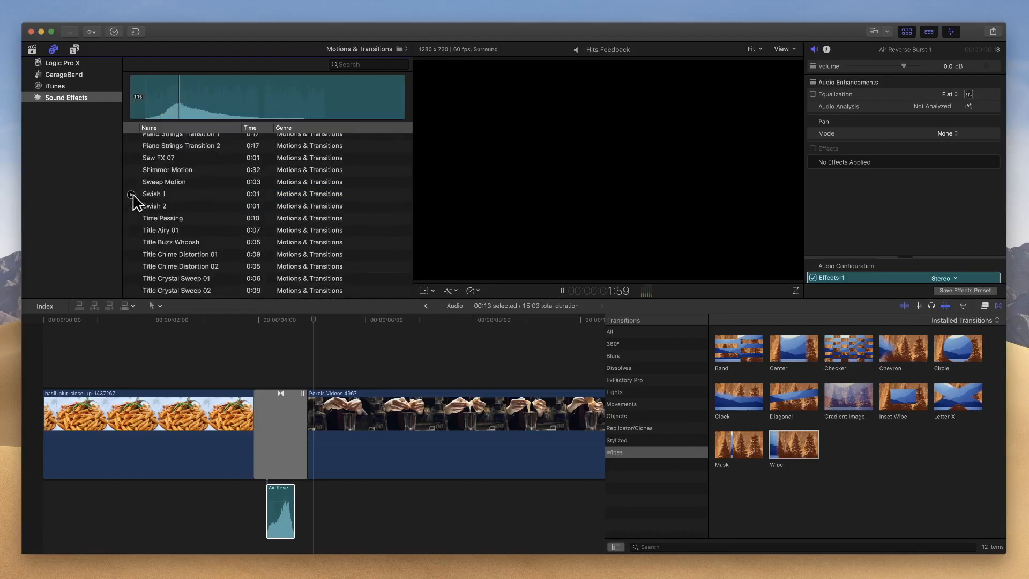
click(132, 194)
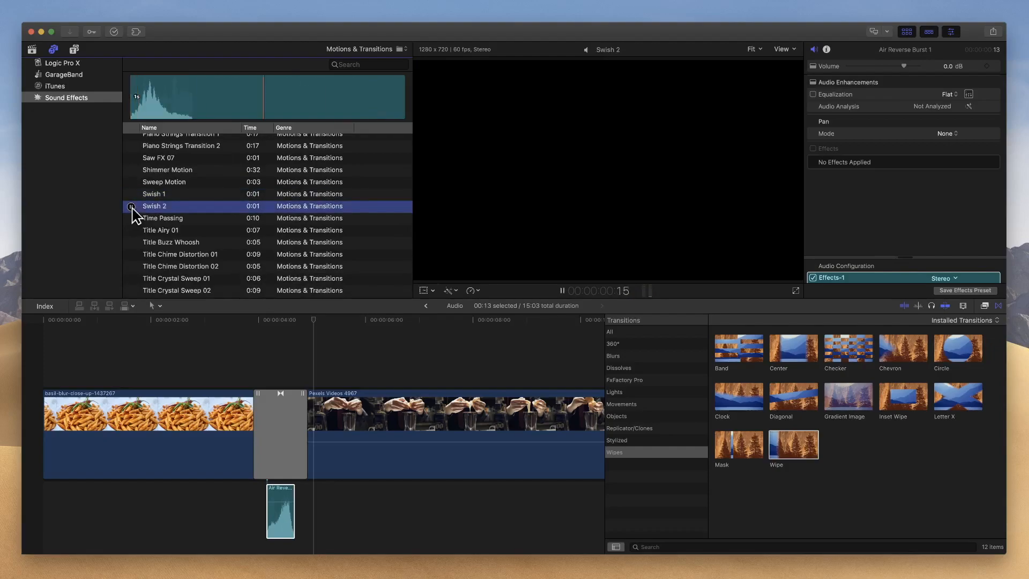
Replace the Air Reverse Burst 1 clip beneath the Wipe transition with the Swish 1 sound effect.
drag(150, 195, 271, 514)
click(290, 538)
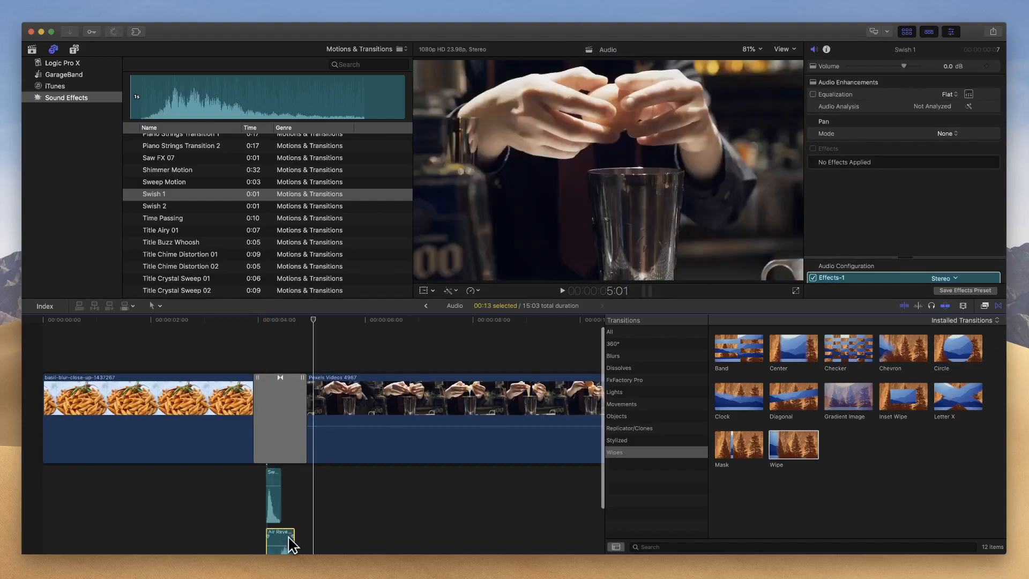
key(Delete)
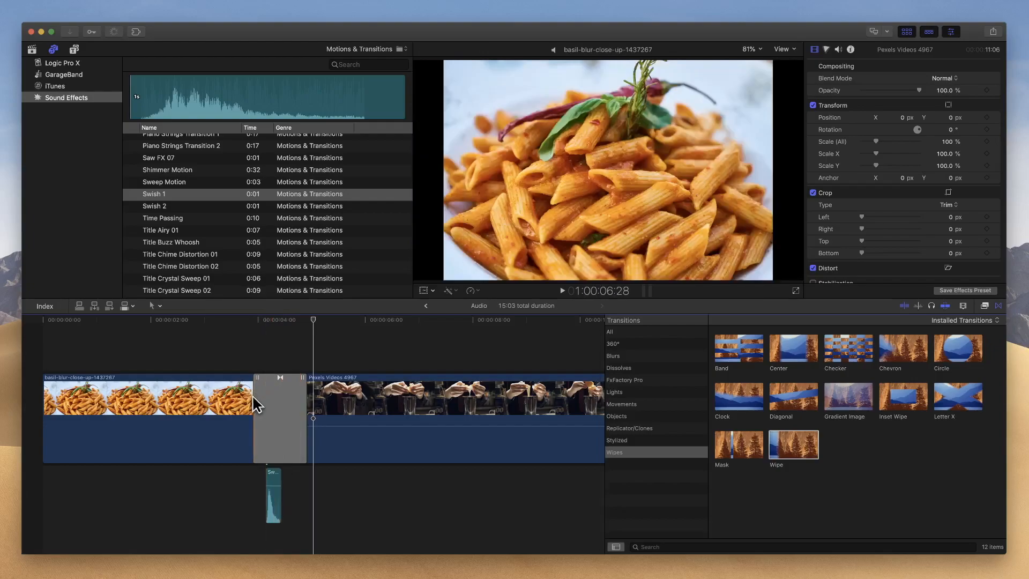
Shorten the Wipe transition to about 9 frames and align the end of the Swish 1 clip with the transition's end.
drag(256, 405, 274, 398)
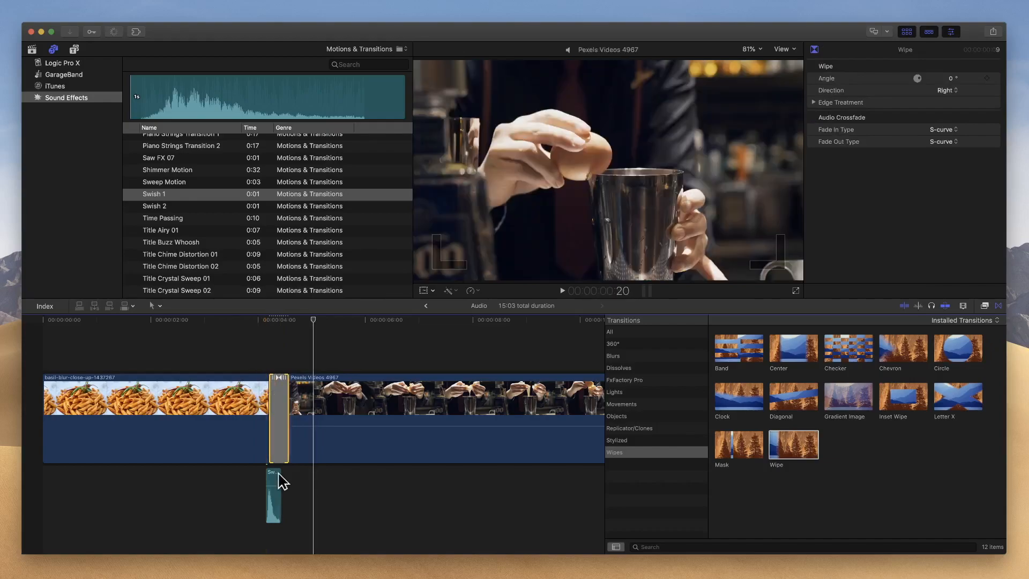
drag(271, 506, 276, 502)
Play through the shortened Wipe transition to check it against the Swish 1 sound.
key(space)
click(236, 321)
key(space)
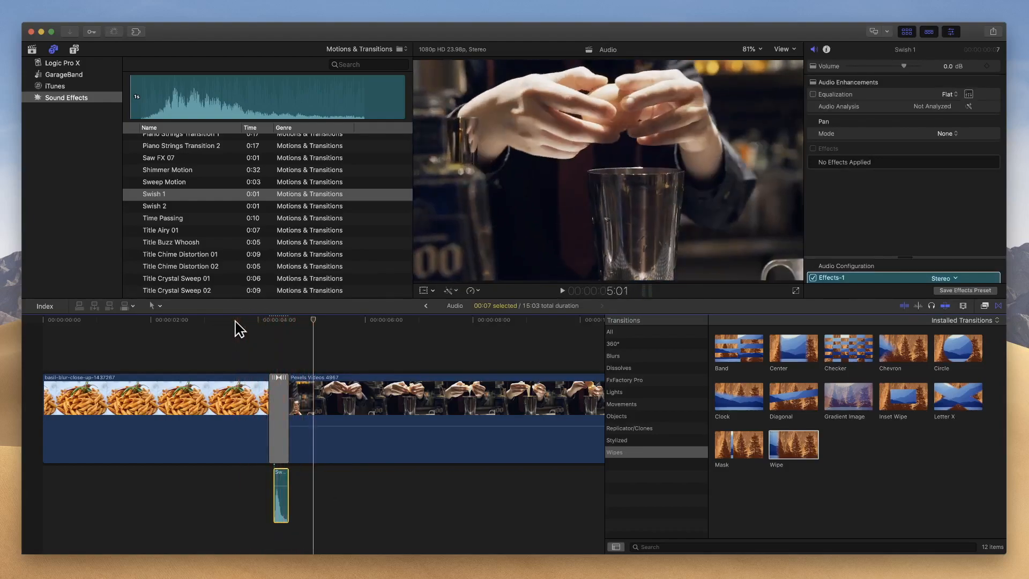
click(236, 321)
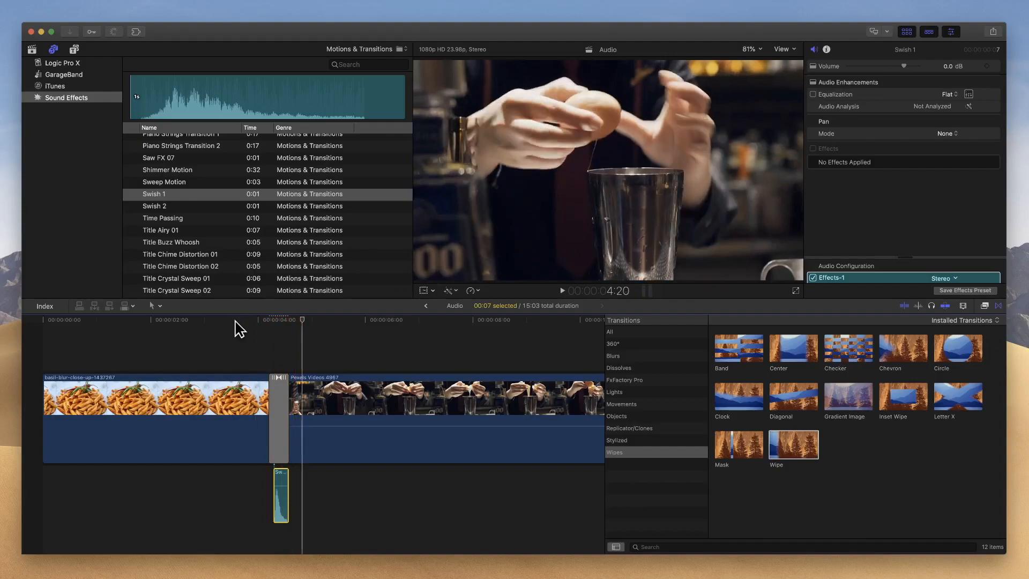